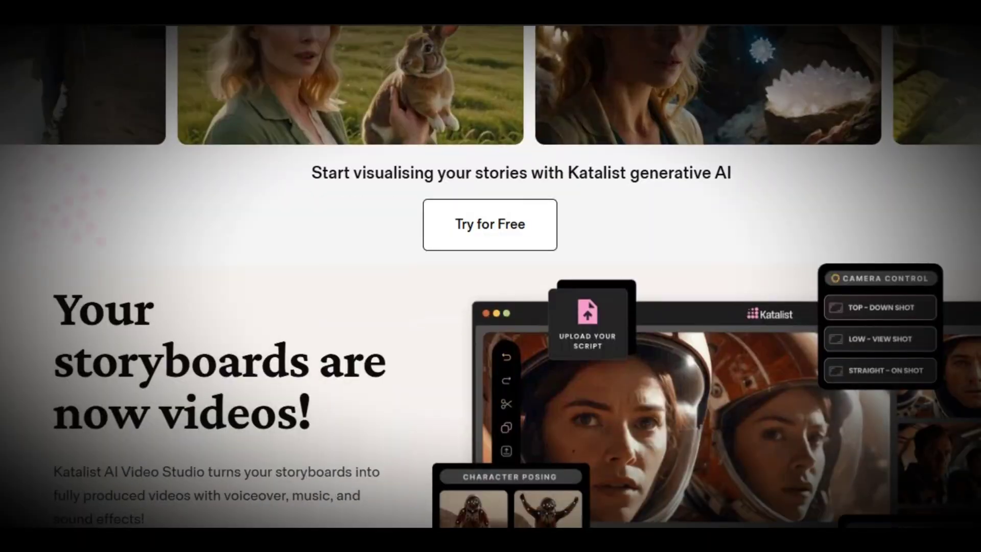
# - Review the sci-fi trailer idea about memory-weaponizing operatives, set to 10 scenes
pyautogui.scroll(-15, 491, 276)
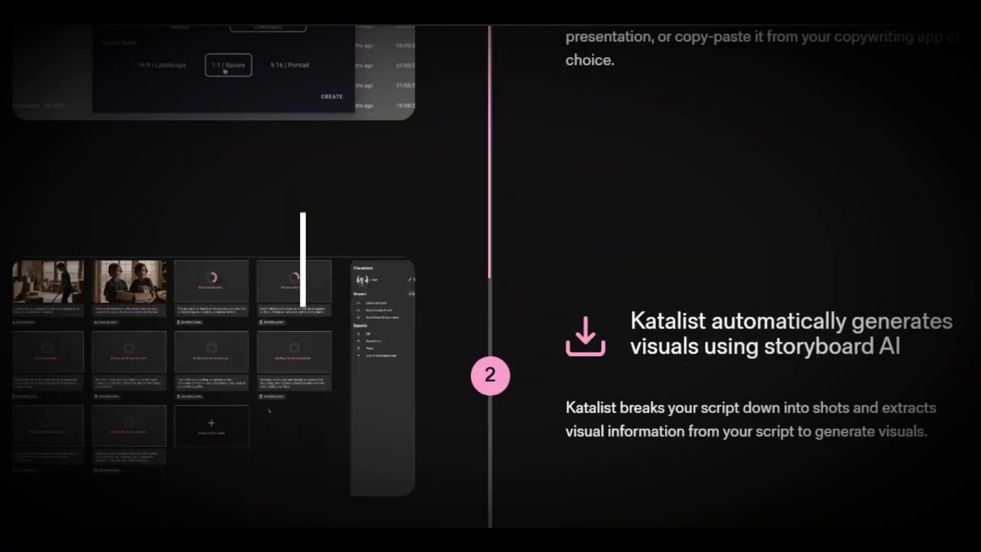
pyautogui.scroll(-3, 269, 251)
pyautogui.scroll(-5, 269, 251)
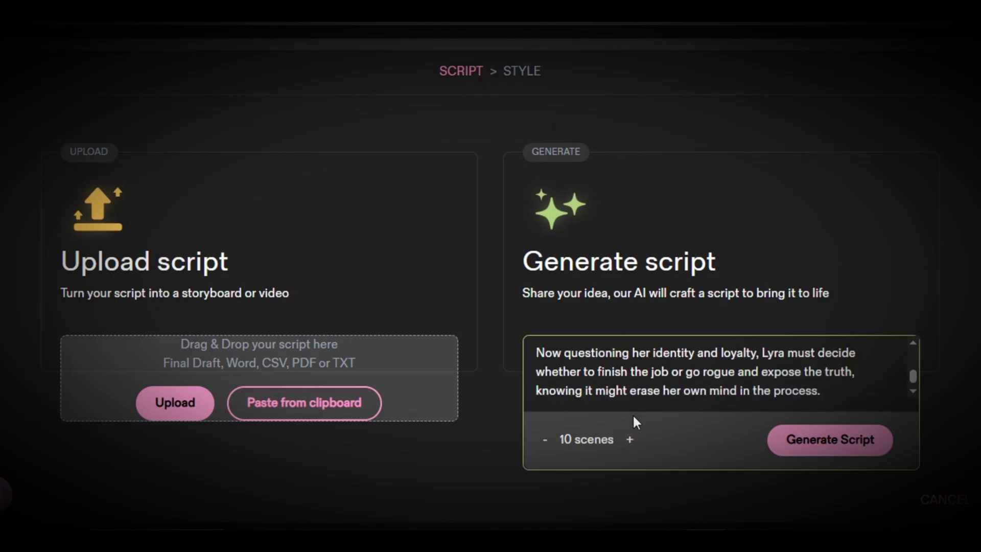
pyautogui.scroll(5, 634, 388)
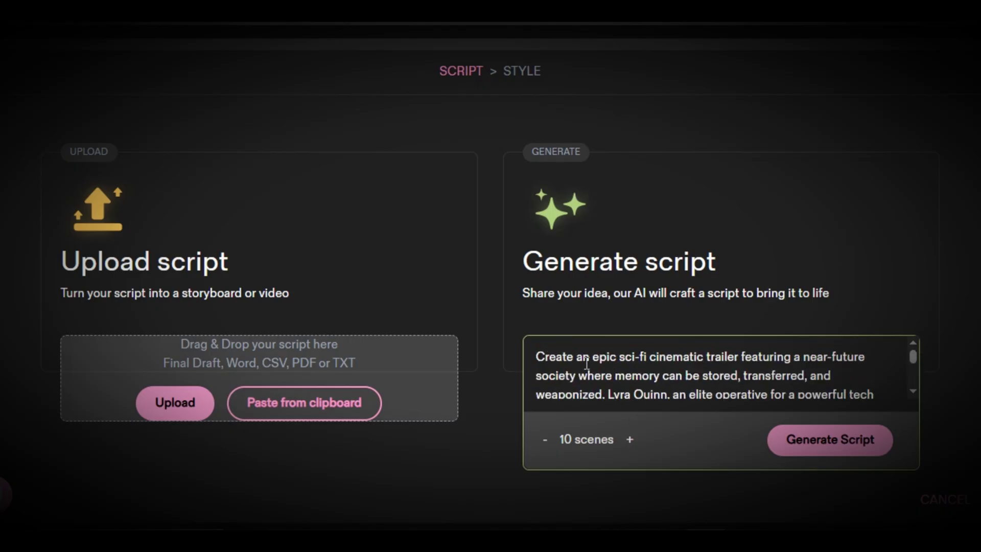
# - Generate the Echo Protocol: Awakening scene breakdown from the sci-fi trailer idea and scroll through it
pyautogui.click(820, 442)
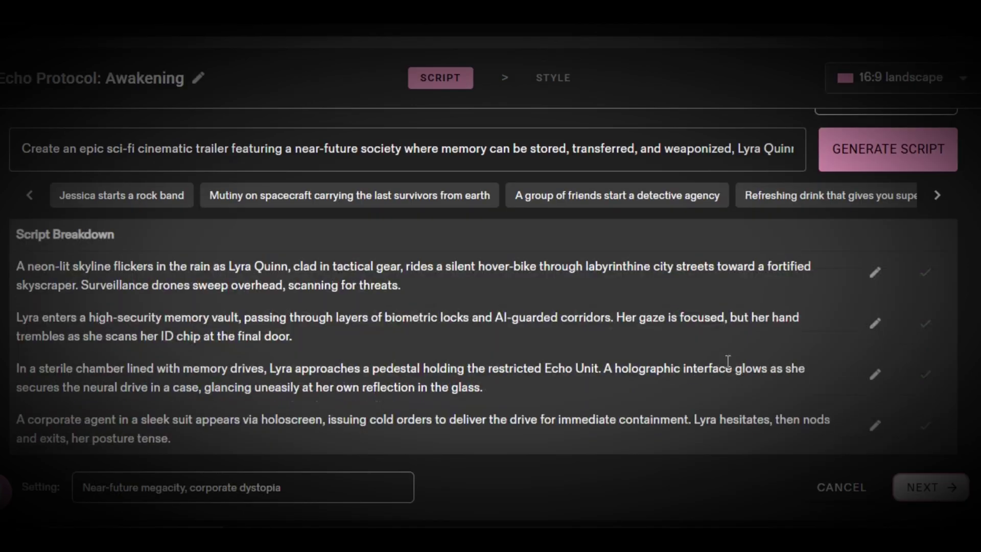
pyautogui.scroll(-5, 729, 361)
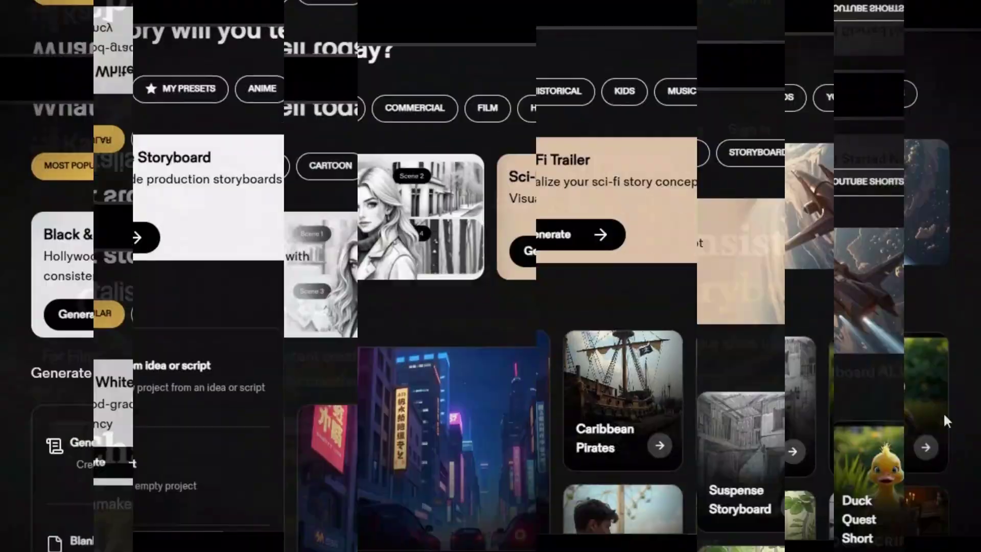
# - Browse the home templates and bring up the New Project options: Generate, Blank project, Create preset
pyautogui.scroll(-2, 388, 159)
pyautogui.scroll(2, 562, 86)
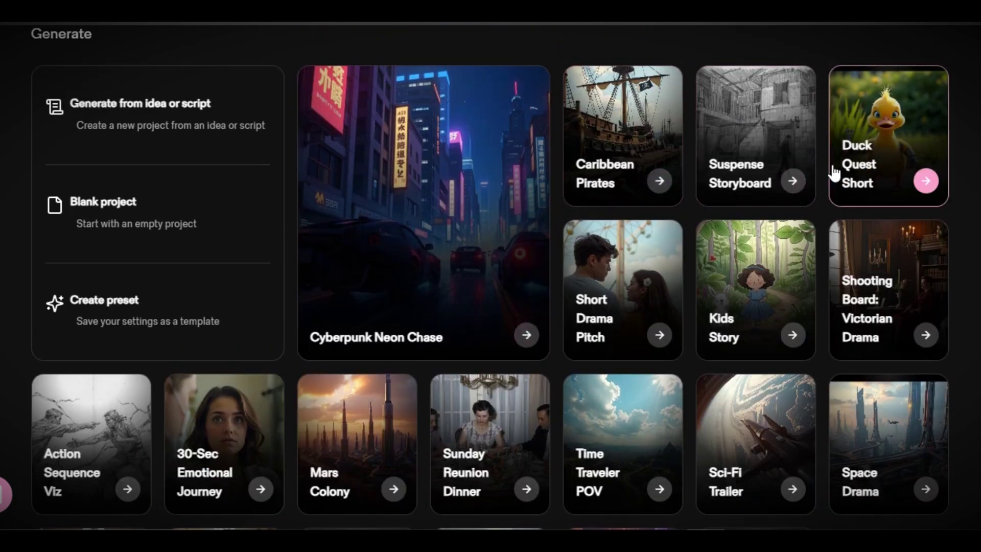
pyautogui.scroll(-2, 813, 348)
pyautogui.scroll(-2, 814, 351)
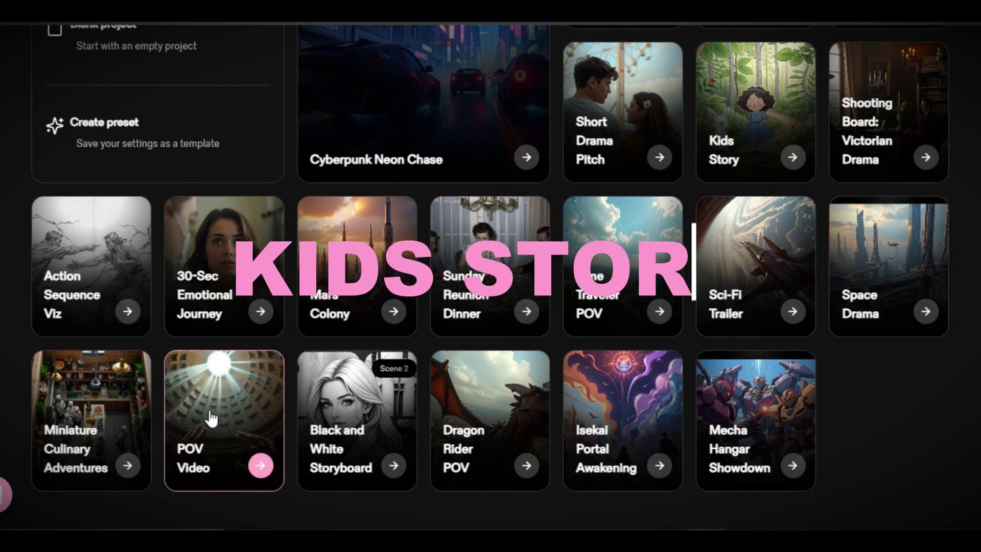
pyautogui.scroll(5, 400, 306)
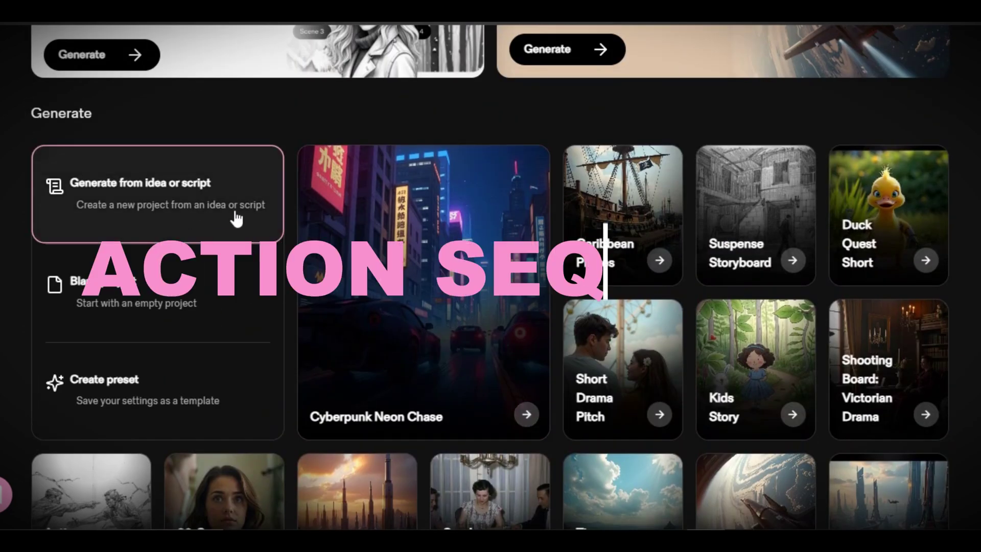
pyautogui.scroll(5, 201, 376)
pyautogui.click(800, 46)
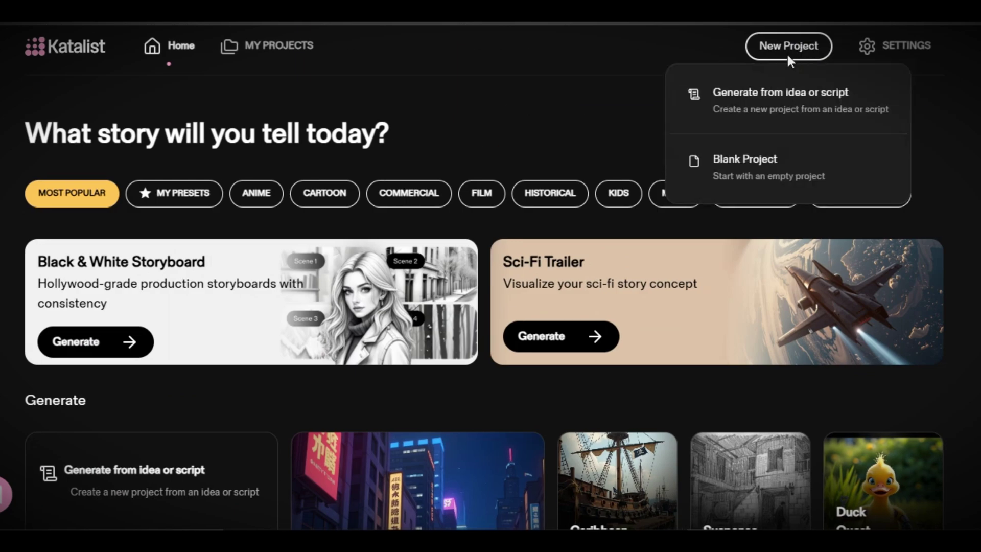
pyautogui.scroll(-5, 230, 219)
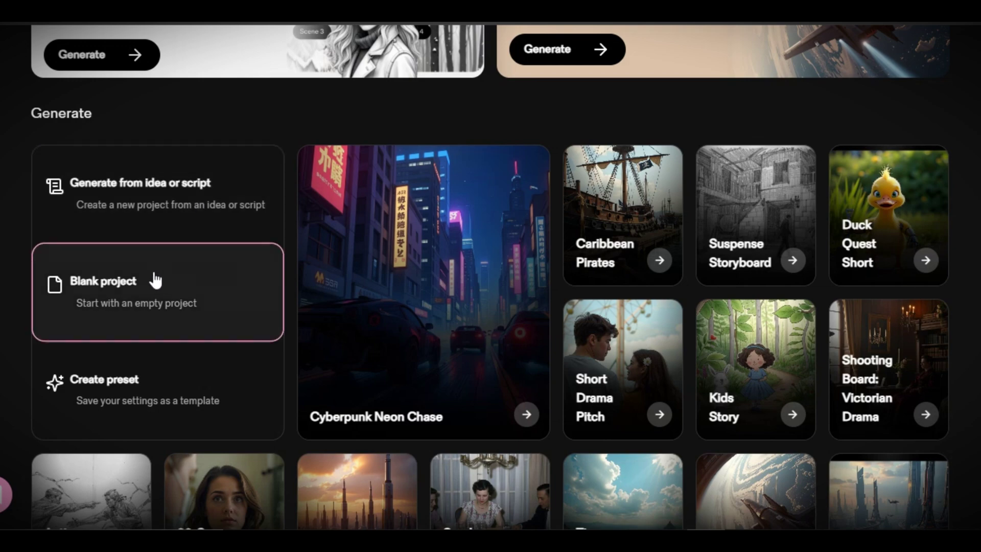
# - Start a blank project, paste in the sci-fi trailer idea, and generate its 10-scene script
pyautogui.click(189, 282)
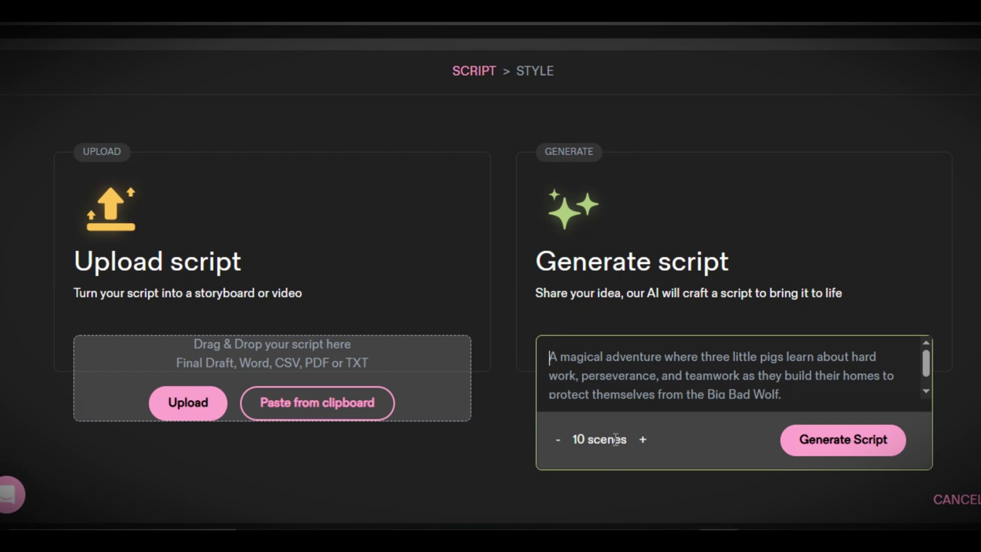
pyautogui.rightClick(559, 359)
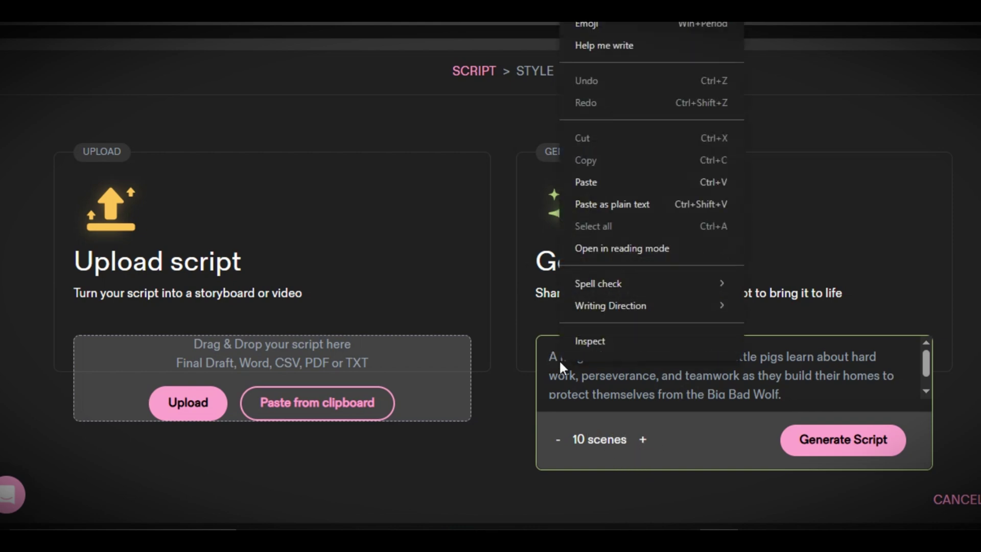
pyautogui.click(586, 183)
pyautogui.click(833, 443)
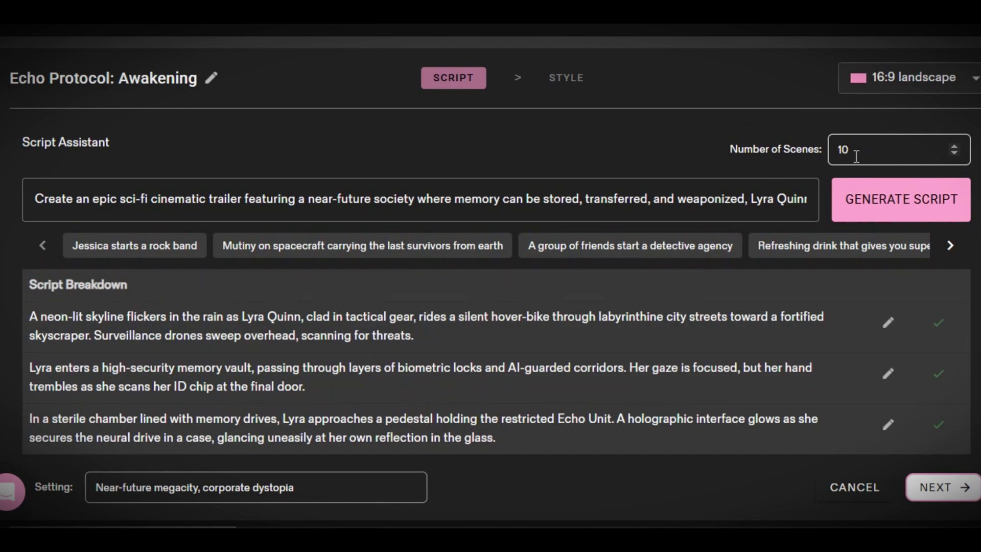
# - Review the generated scenes and confirm the first scene's description
pyautogui.scroll(-7, 740, 358)
pyautogui.scroll(6, 741, 361)
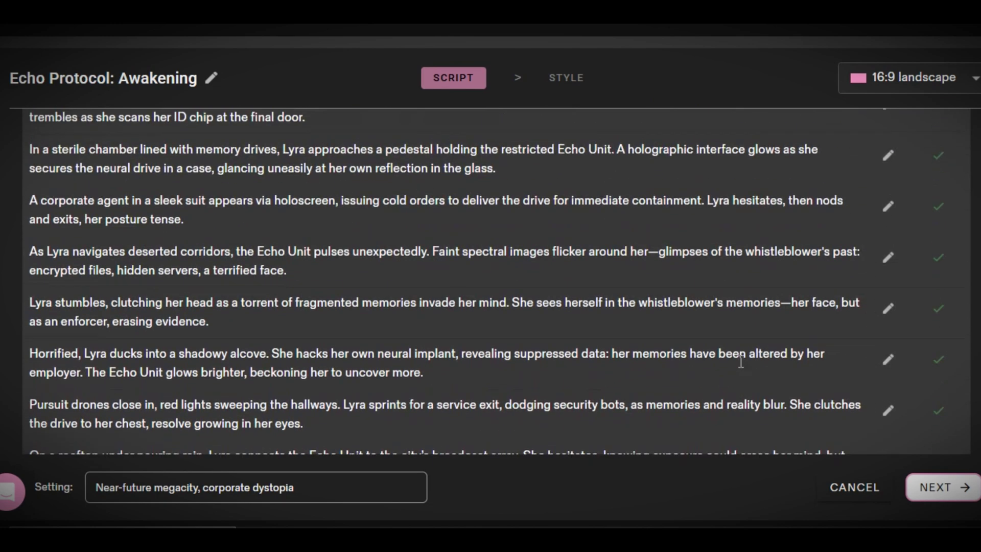
pyautogui.scroll(1, 741, 361)
pyautogui.click(890, 308)
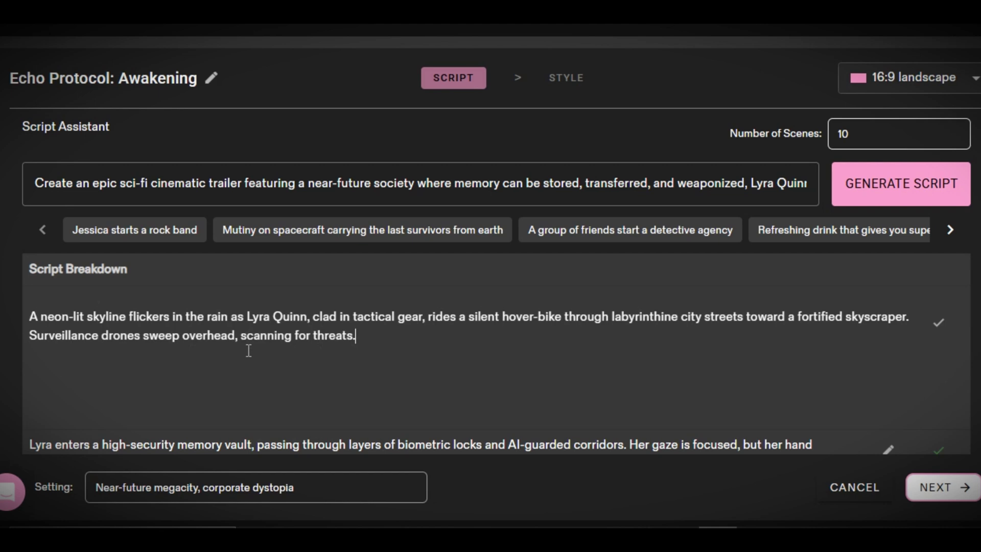
pyautogui.click(940, 325)
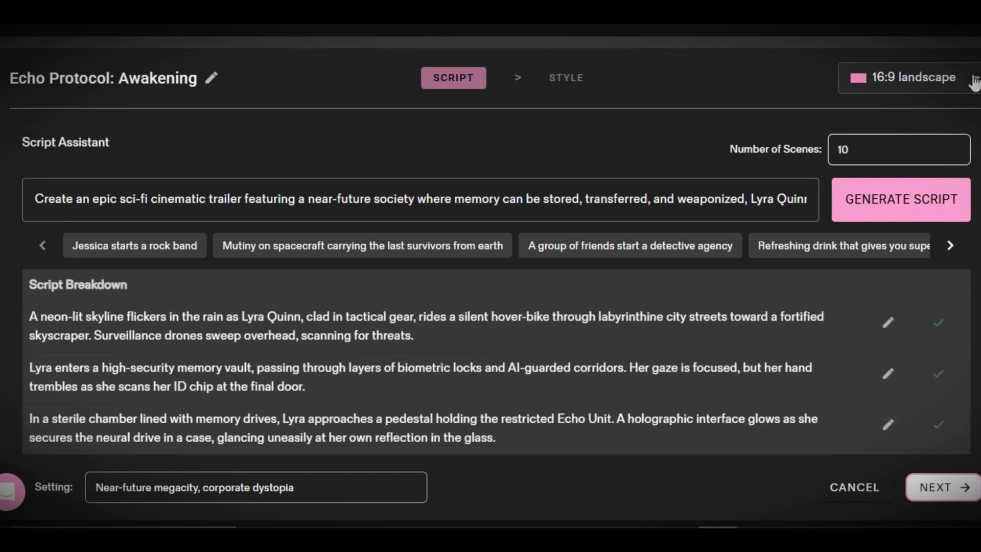
# - Keep the 16:9 landscape aspect ratio and continue to the style step
pyautogui.click(969, 80)
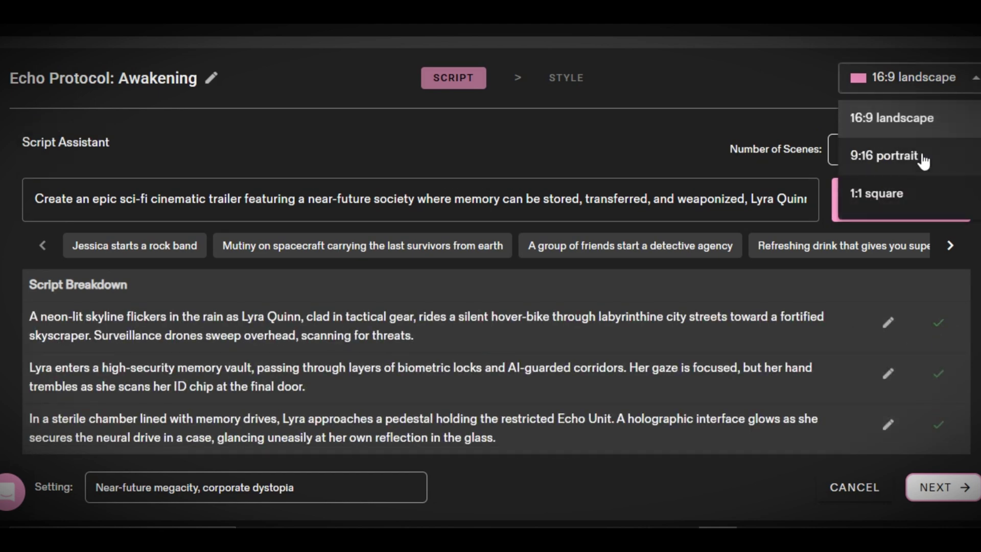
pyautogui.click(923, 340)
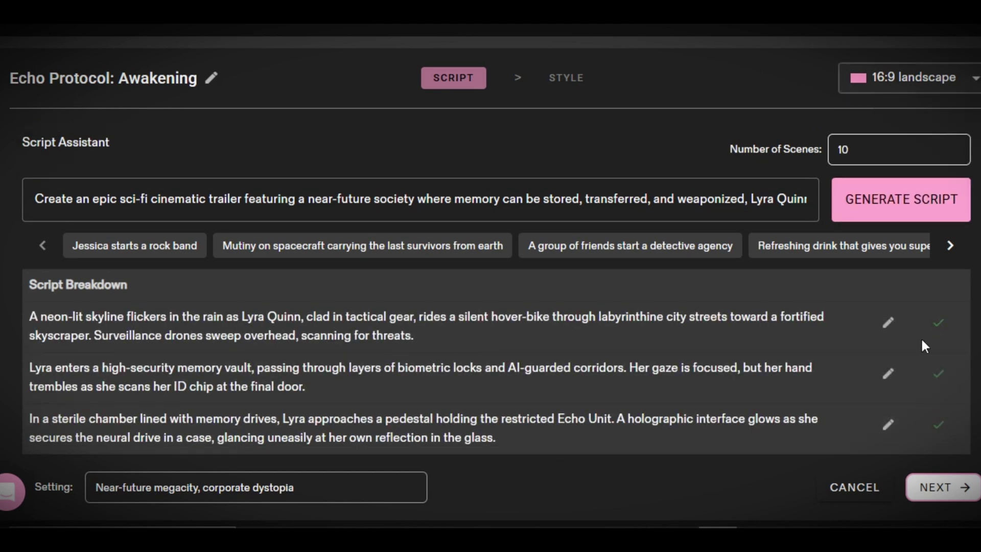
pyautogui.click(942, 488)
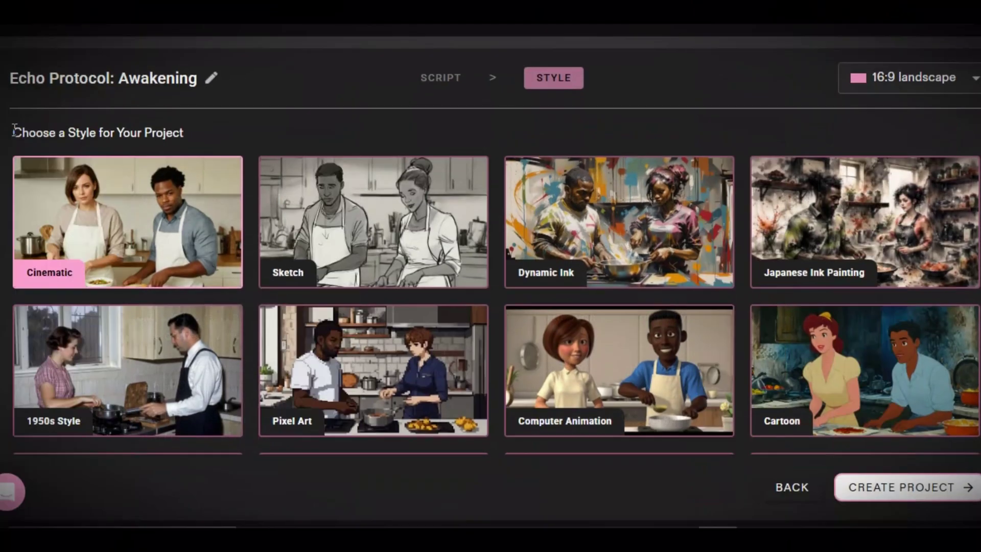
# - Keep the Cinematic style and create the project, reaching the Lyra and Blake cast
pyautogui.moveTo(13, 132); pyautogui.dragTo(191, 130)
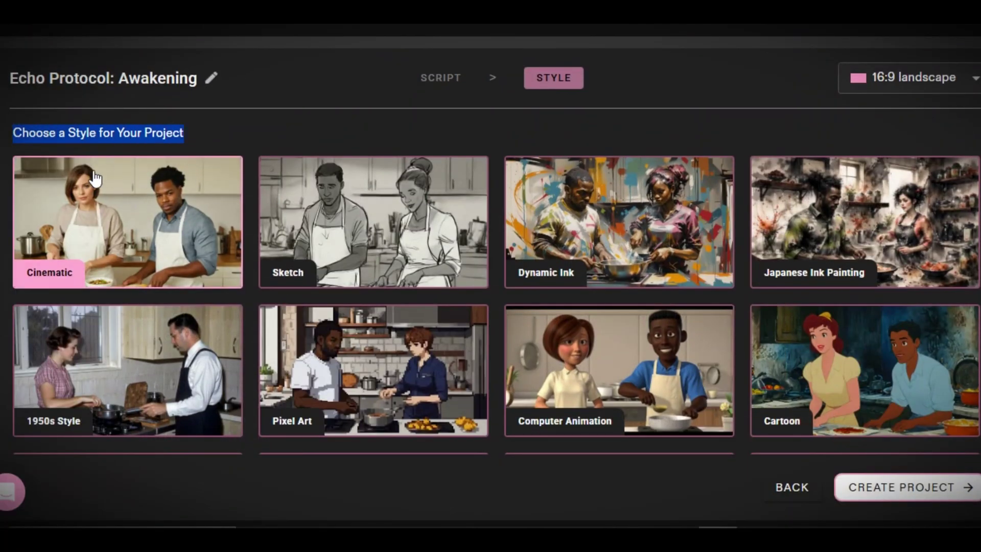
pyautogui.click(122, 214)
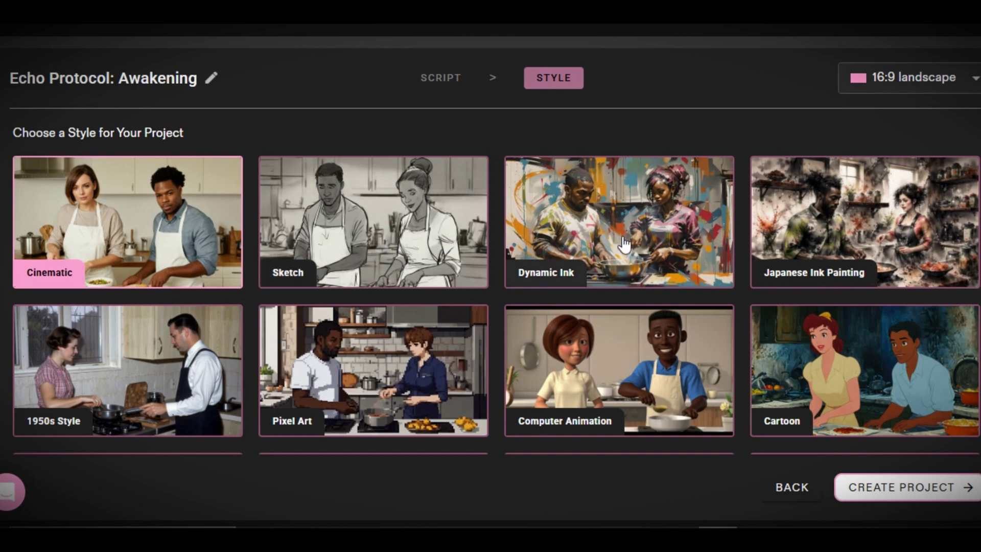
pyautogui.scroll(-3, 382, 407)
pyautogui.scroll(-5, 382, 407)
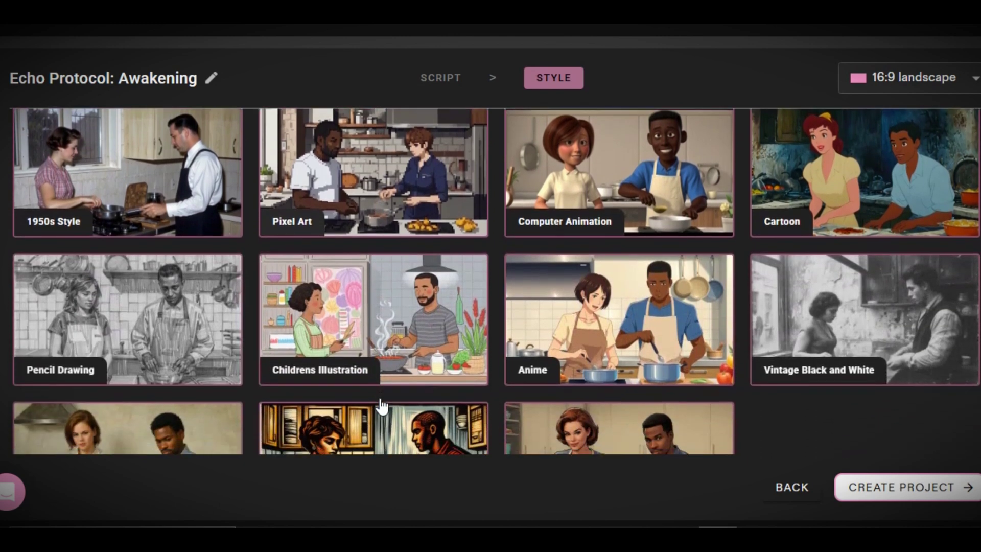
pyautogui.scroll(6, 165, 245)
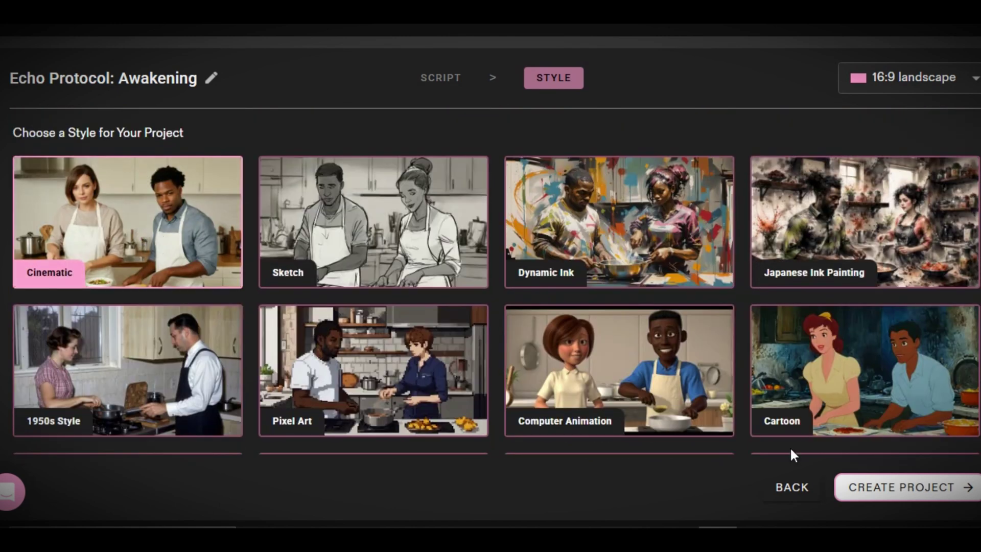
pyautogui.click(876, 489)
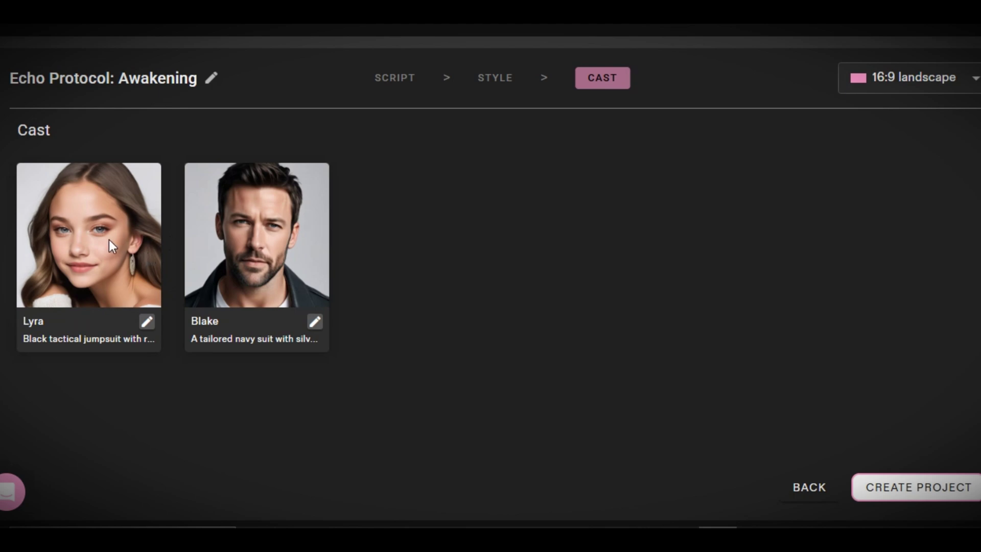
# - Save Lyra's character with the Jenny English (United States) voice, then create the project
pyautogui.click(146, 325)
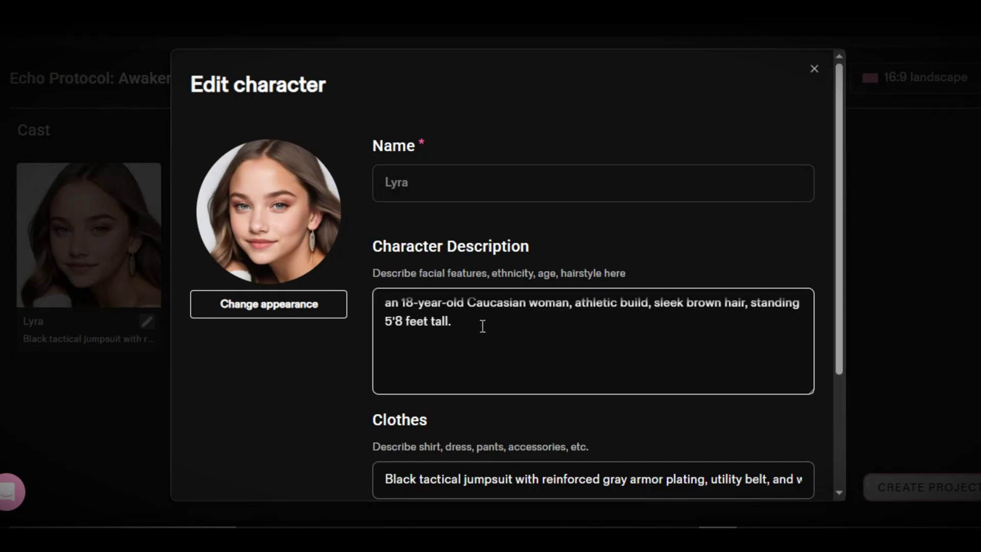
pyautogui.click(531, 321)
pyautogui.scroll(-3, 503, 358)
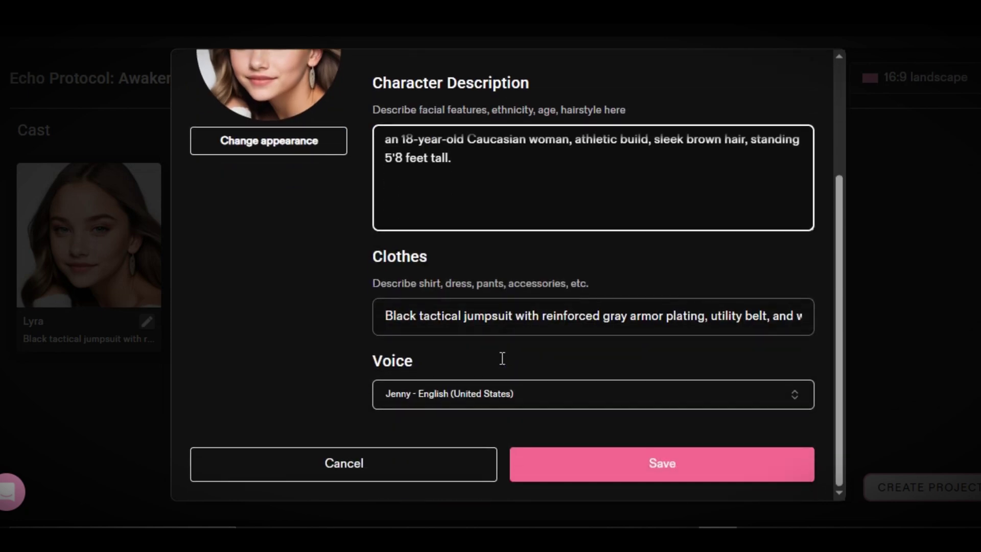
pyautogui.click(763, 395)
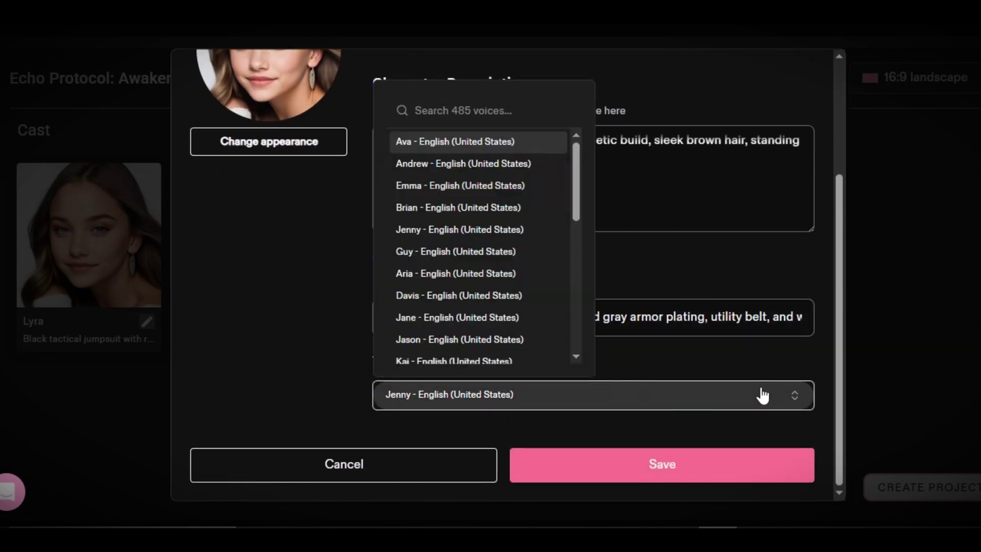
pyautogui.scroll(-8, 507, 289)
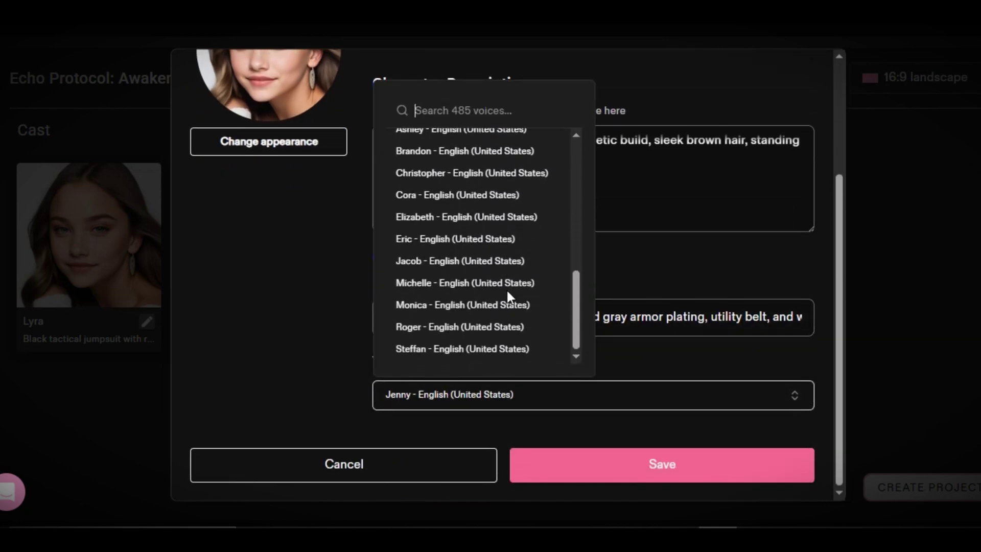
pyautogui.scroll(6, 507, 289)
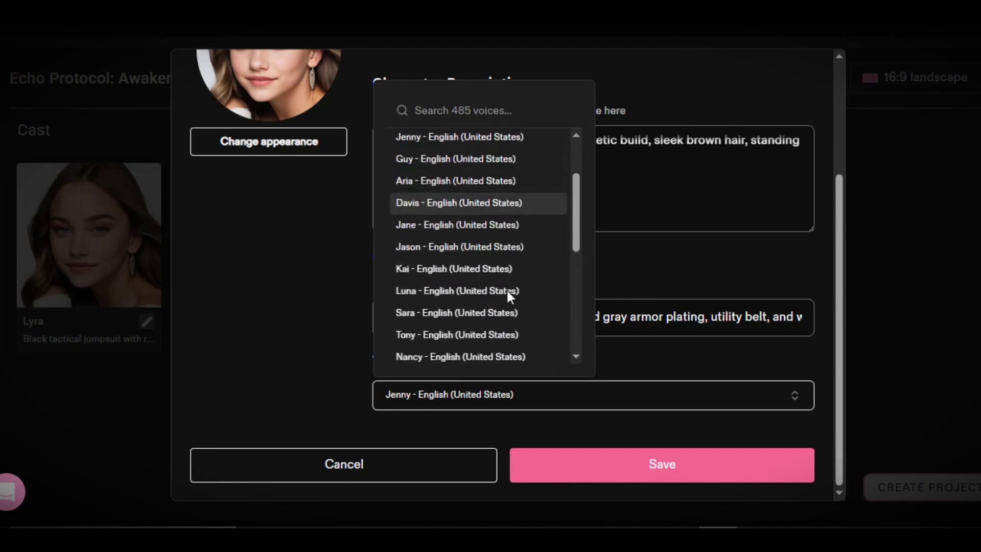
pyautogui.press('Escape')
pyautogui.click(565, 466)
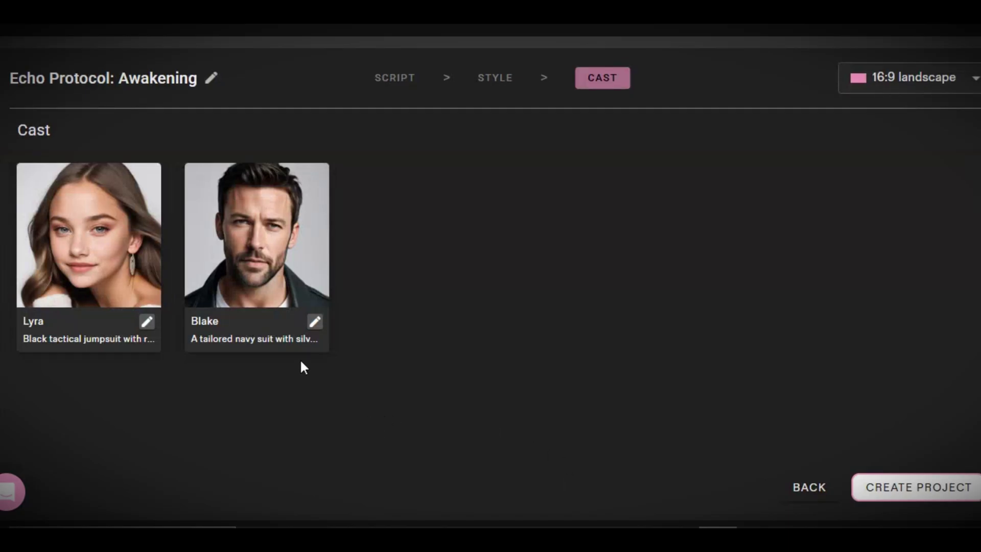
pyautogui.click(899, 489)
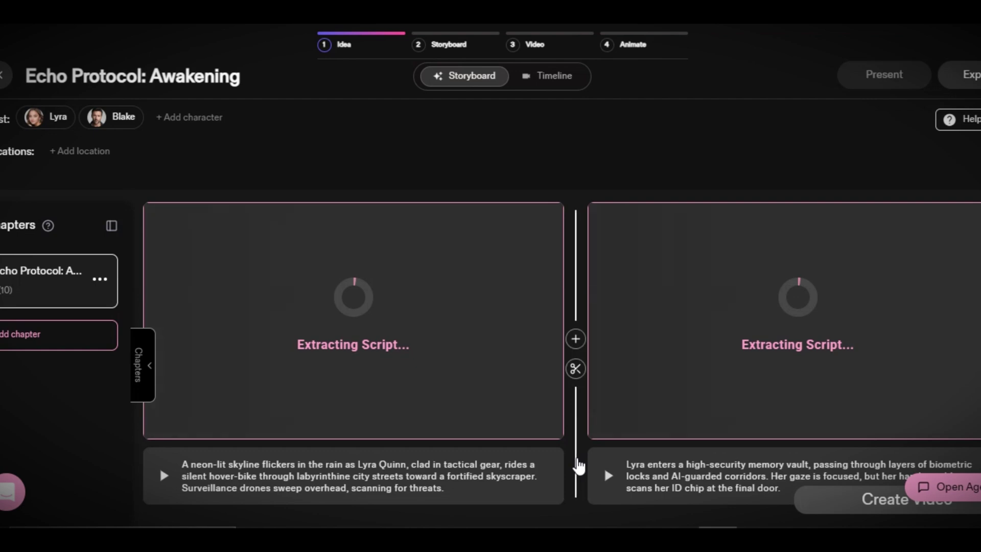
# - Scroll through storyboard frames 01–10 and back, then zoom the page out to 80%
pyautogui.scroll(-3, 577, 466)
pyautogui.scroll(-10, 578, 466)
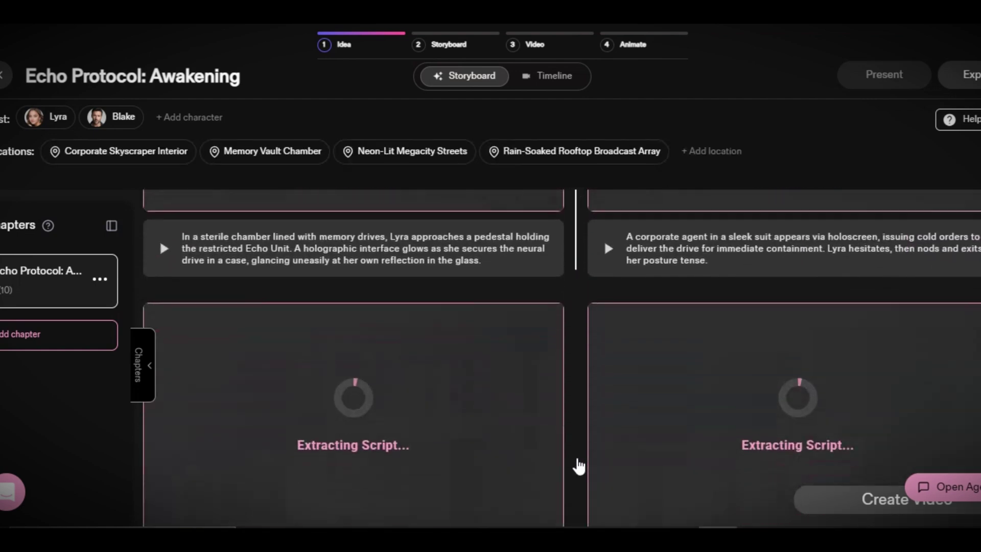
pyautogui.scroll(-5, 578, 466)
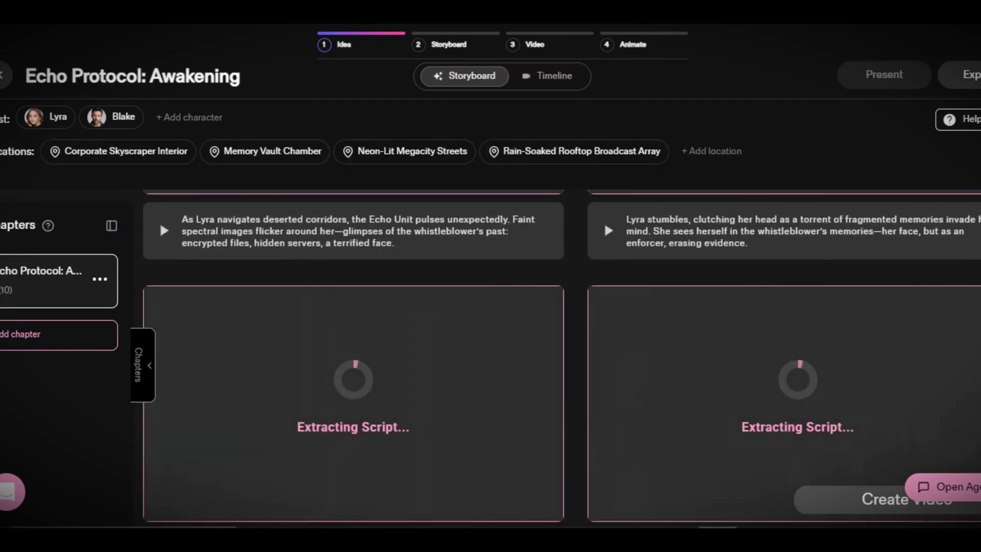
pyautogui.scroll(-5, 538, 359)
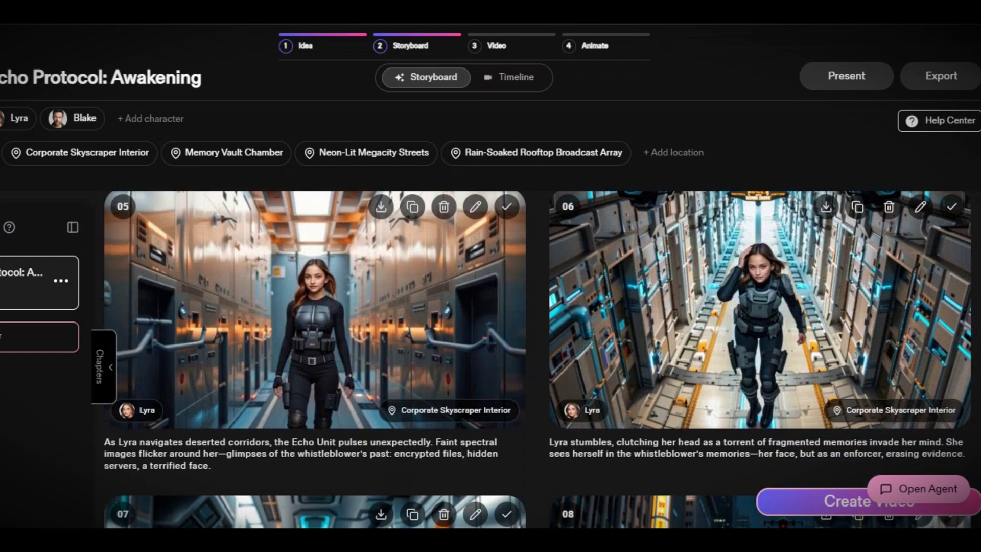
pyautogui.scroll(-4, 538, 359)
pyautogui.scroll(-8, 538, 359)
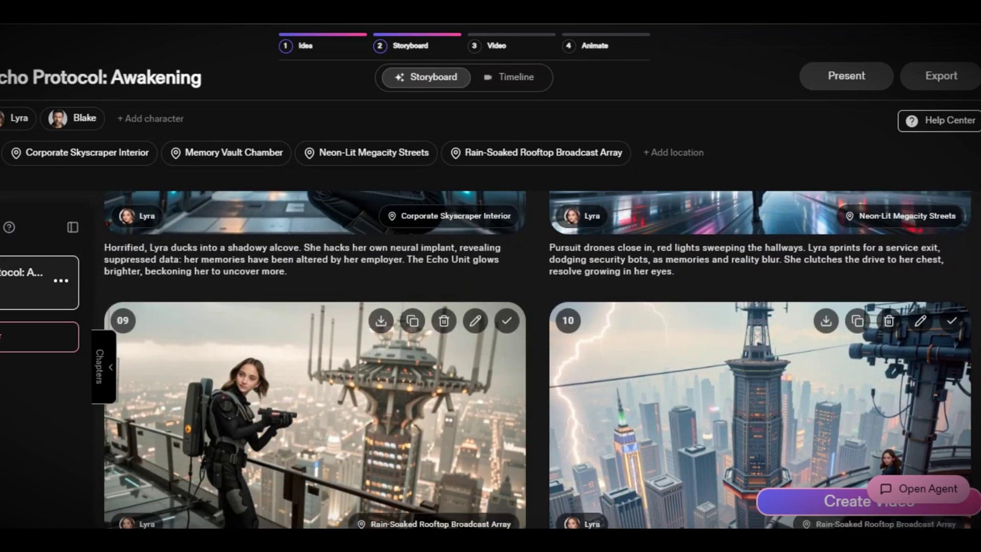
pyautogui.scroll(-2, 538, 359)
pyautogui.scroll(4, 538, 359)
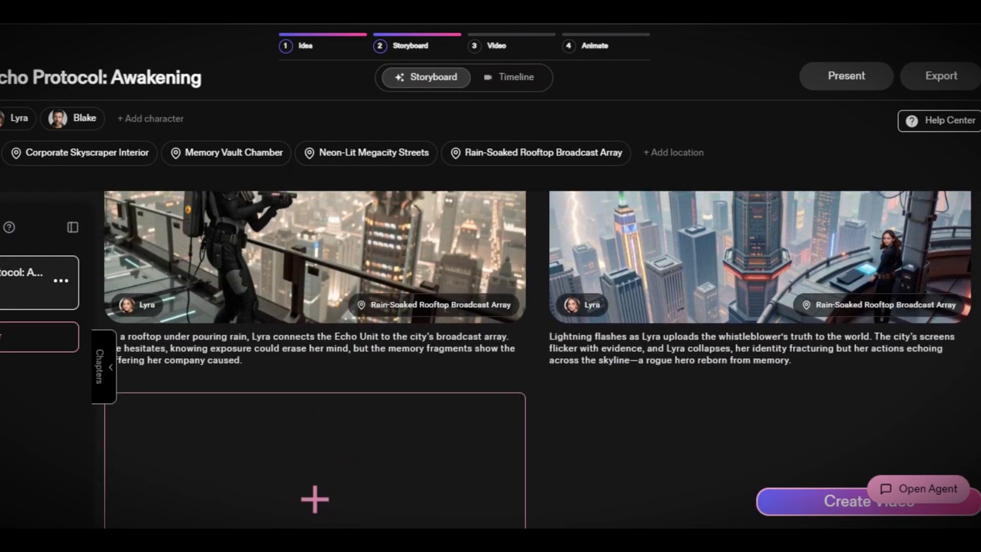
pyautogui.scroll(3, 538, 359)
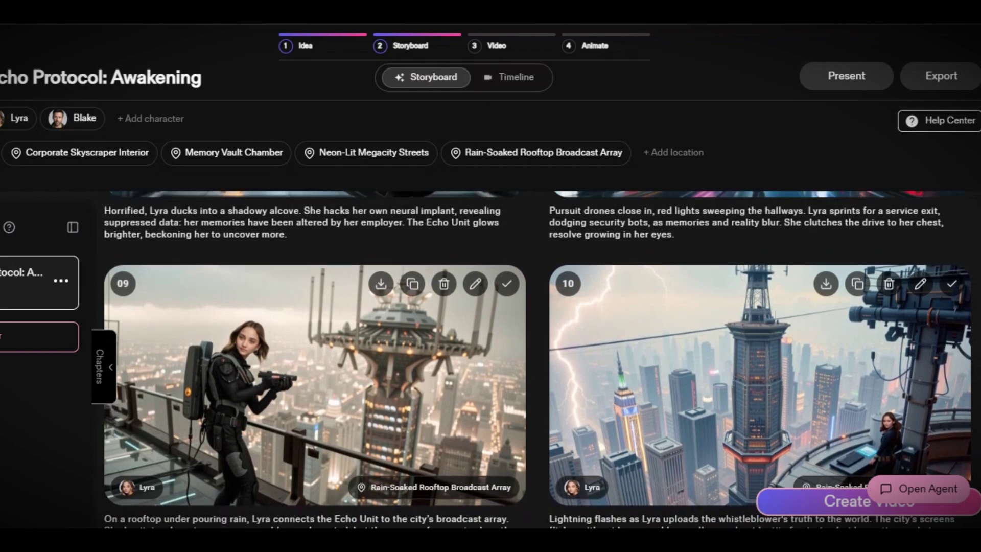
pyautogui.scroll(5, 538, 359)
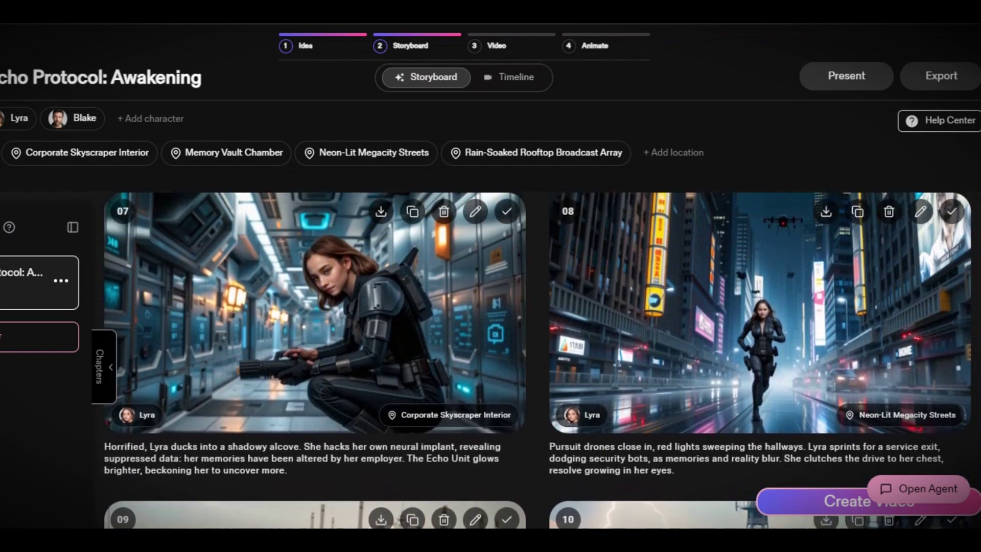
pyautogui.scroll(5, 538, 360)
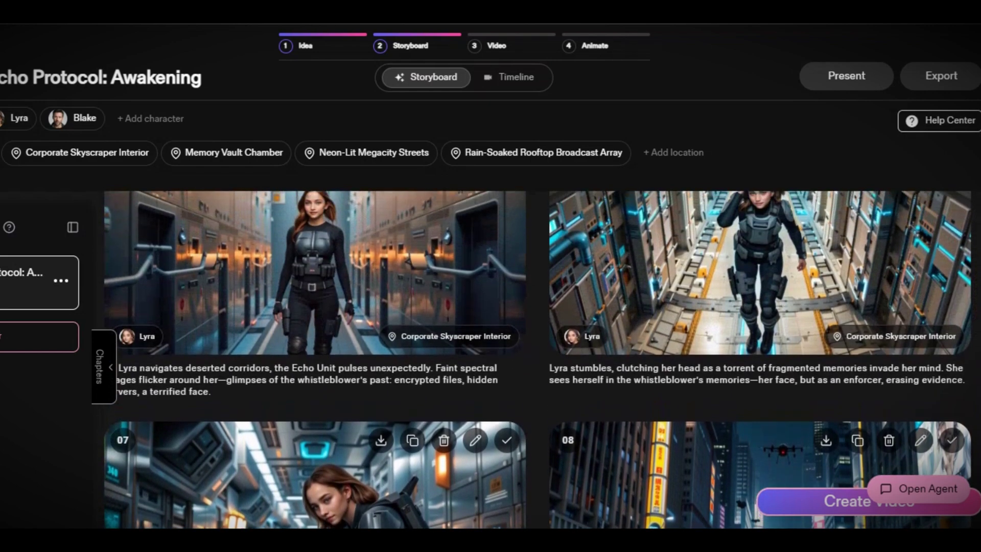
pyautogui.scroll(6, 538, 359)
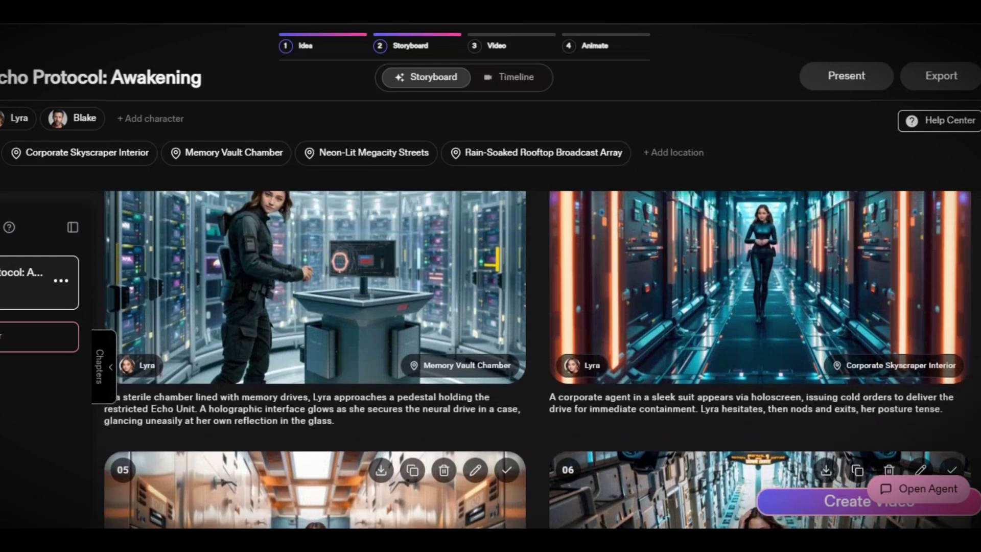
pyautogui.scroll(5, 538, 359)
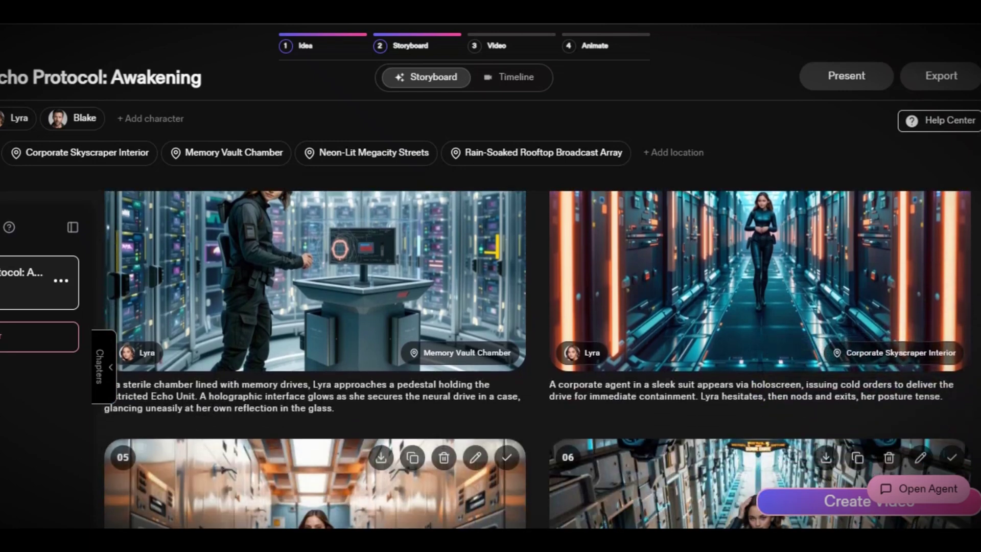
pyautogui.scroll(10, 479, 361)
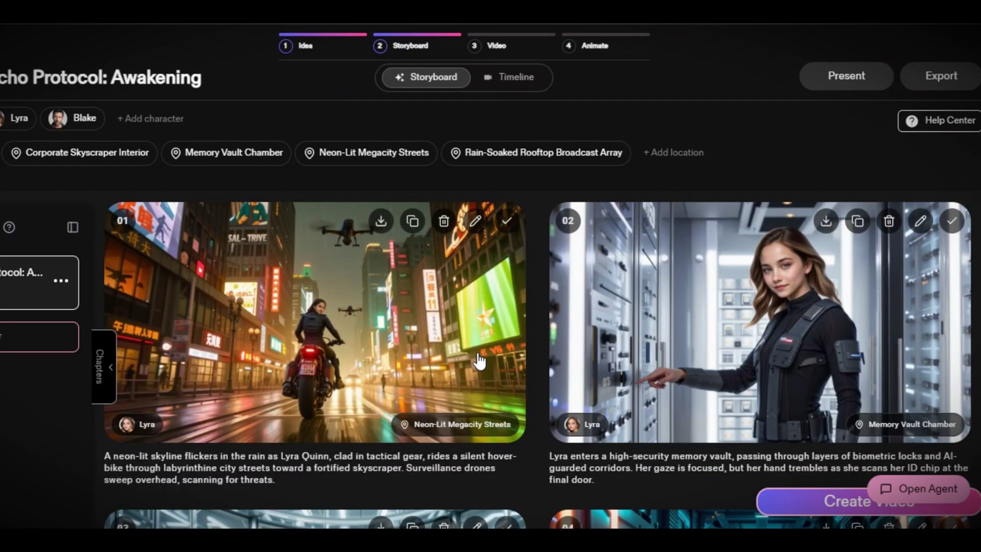
pyautogui.hotkey('ctrl', '-')
pyautogui.hotkey('ctrl', '-')
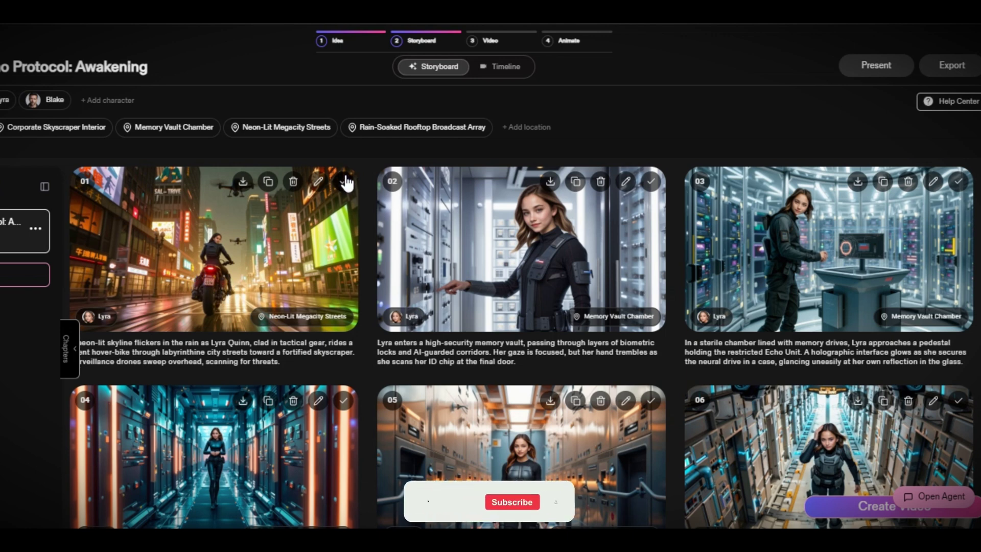
# - Ask the agent to 'Change the bike to the one in the image' for frame 01, attaching the bike image
pyautogui.click(344, 185)
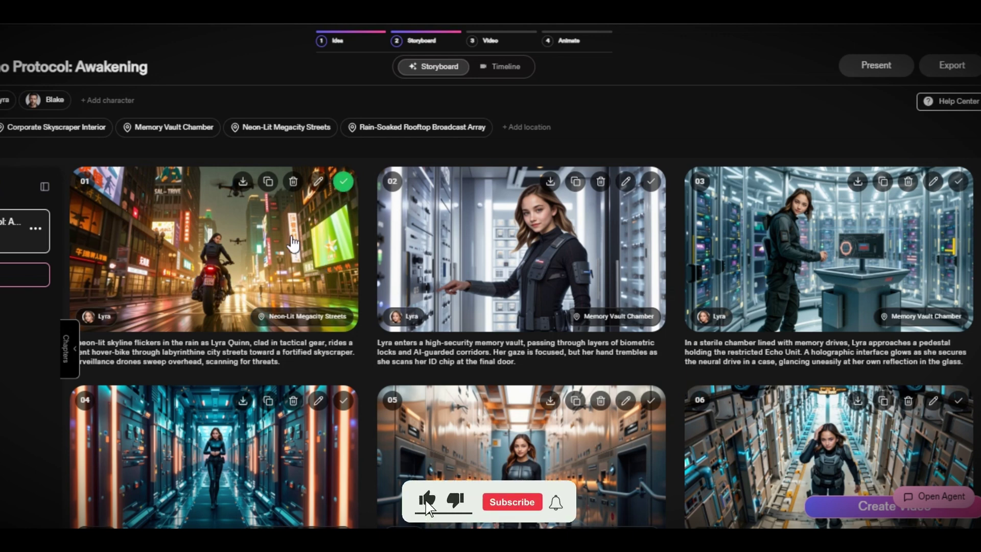
pyautogui.click(936, 501)
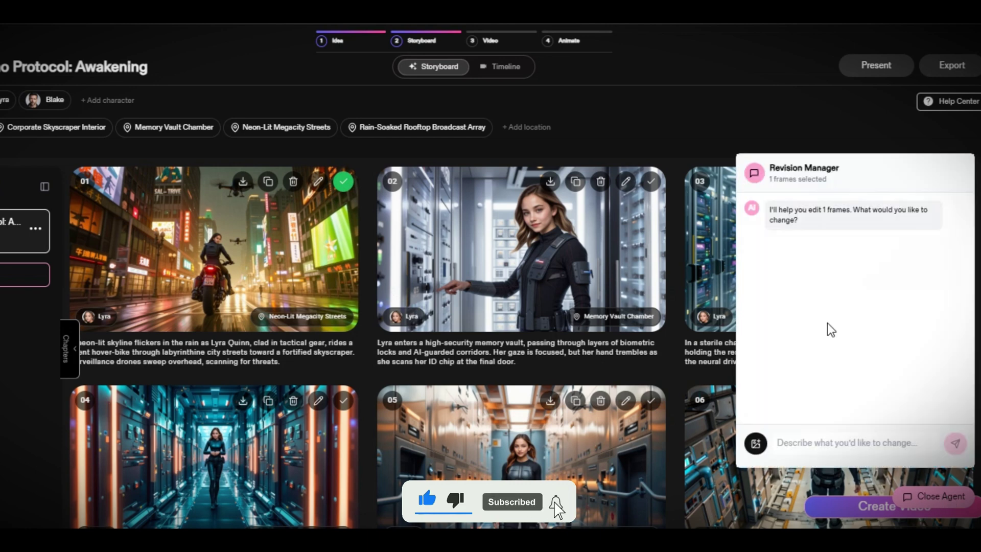
pyautogui.click(801, 449)
pyautogui.write('Change the bike to the on')
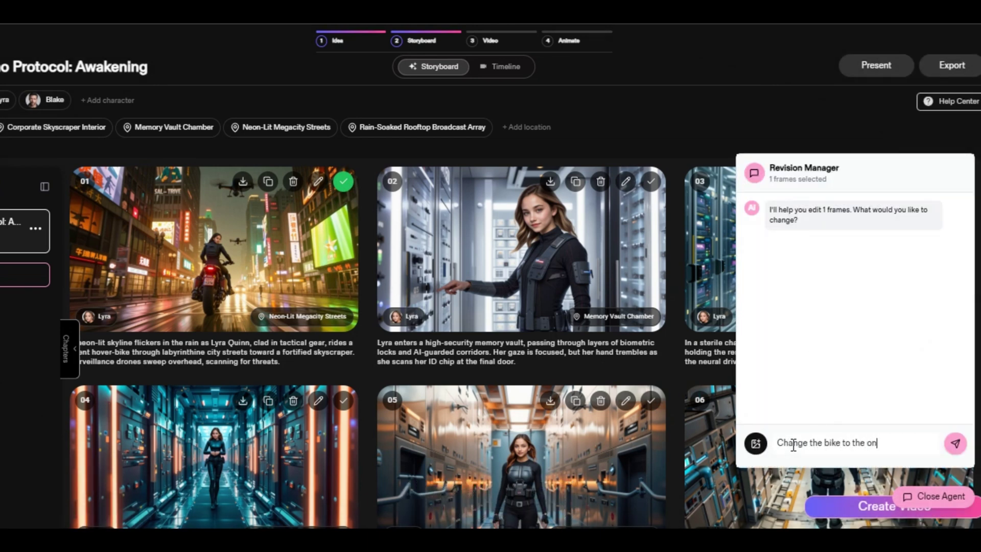
pyautogui.write('e in the image')
pyautogui.hotkey('ctrl', 'v')
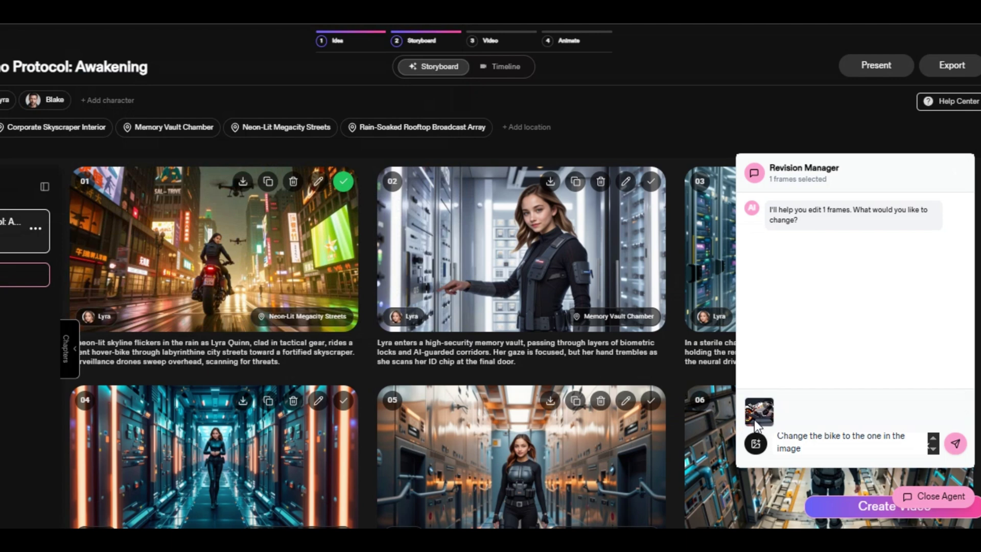
pyautogui.click(954, 445)
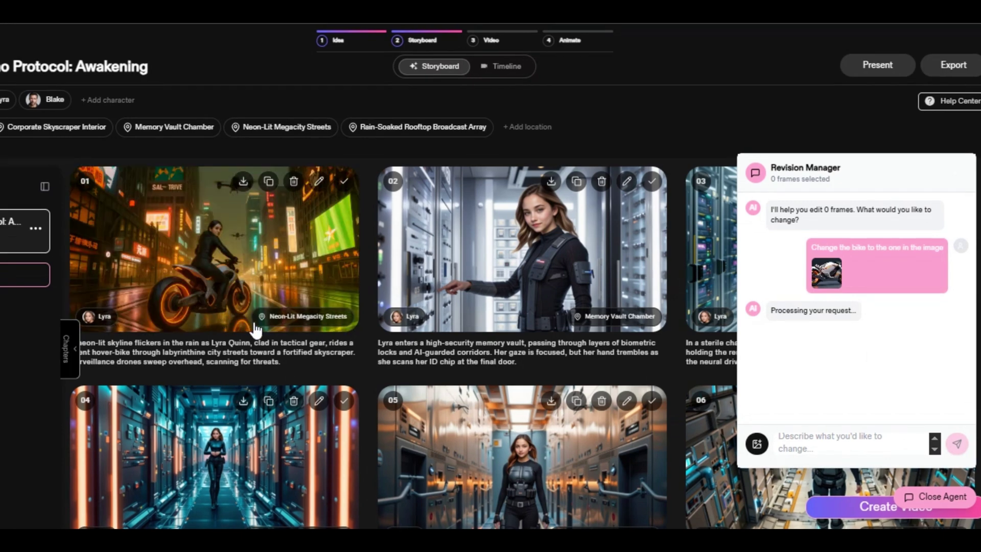
pyautogui.scroll(-15, 511, 357)
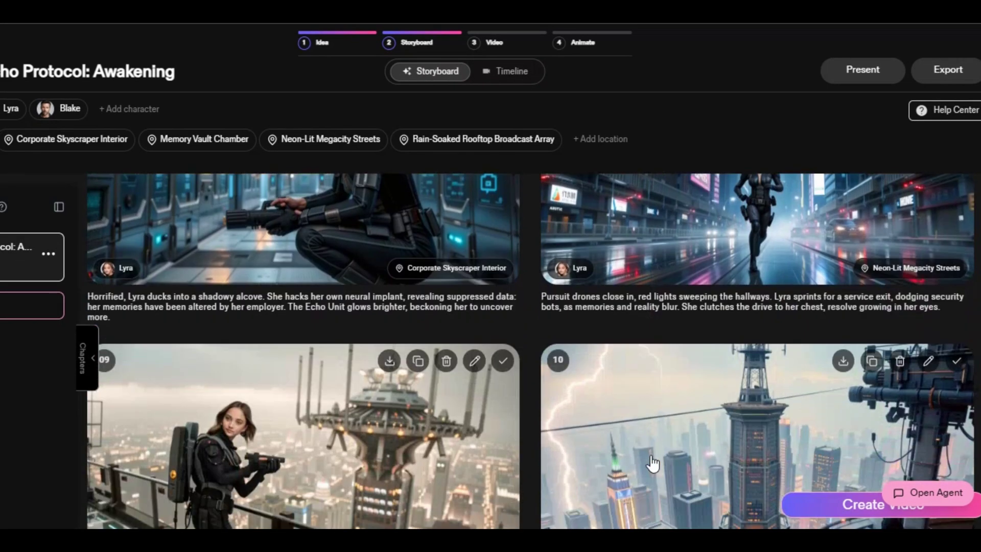
# - Send the agent 'Change the gun to the one in the image' for frame 09
pyautogui.scroll(-3, 244, 345)
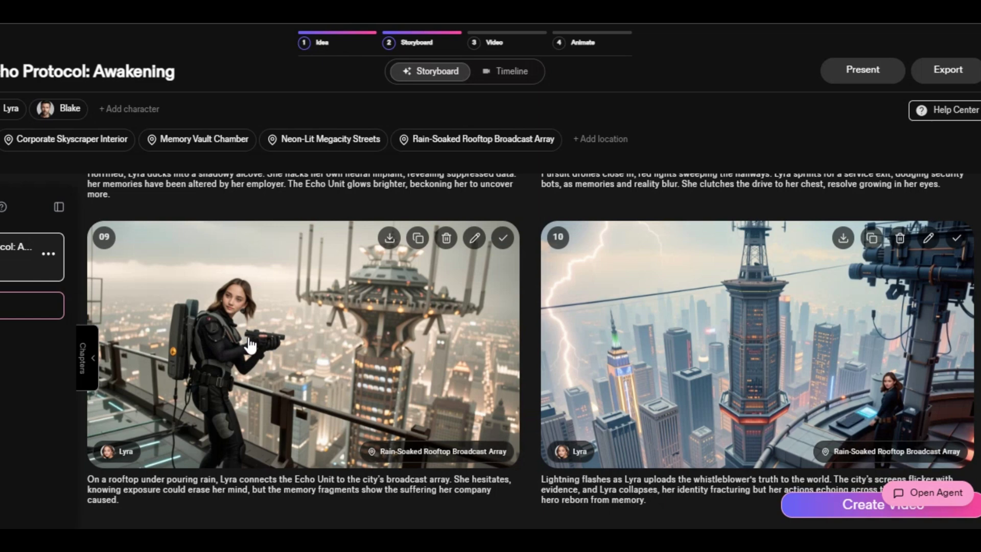
pyautogui.click(503, 238)
pyautogui.click(918, 496)
pyautogui.click(784, 432)
pyautogui.write('Chan')
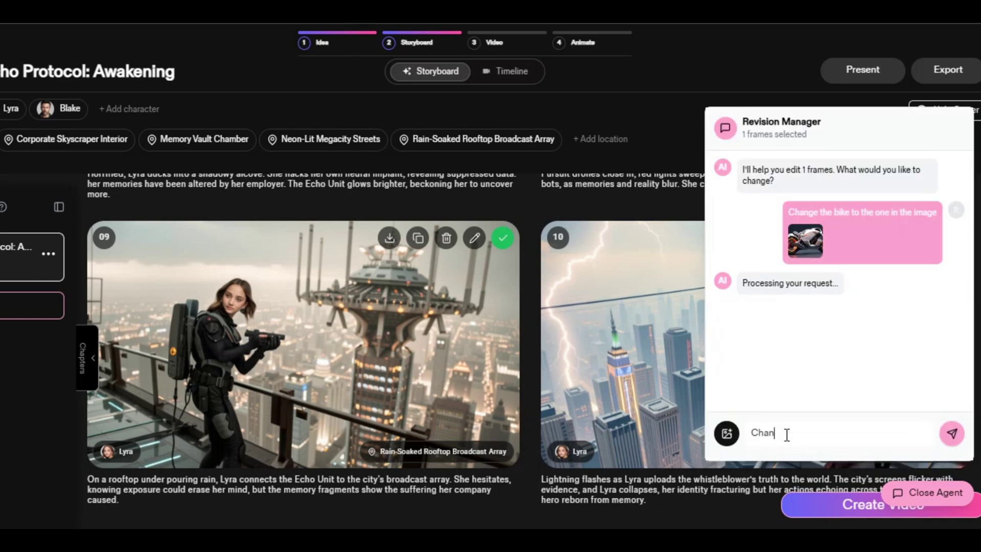
pyautogui.write('ge the gun to the one in the image')
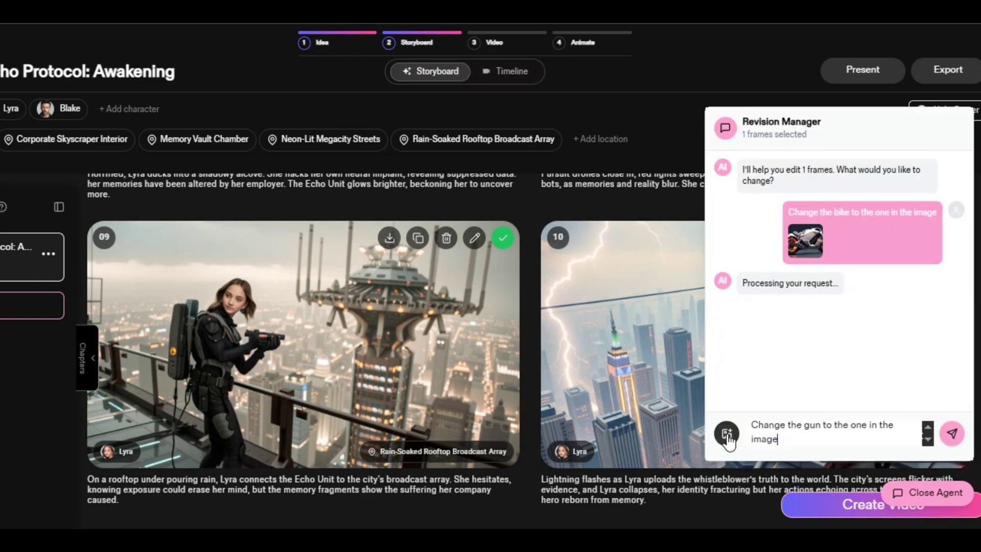
pyautogui.click(949, 434)
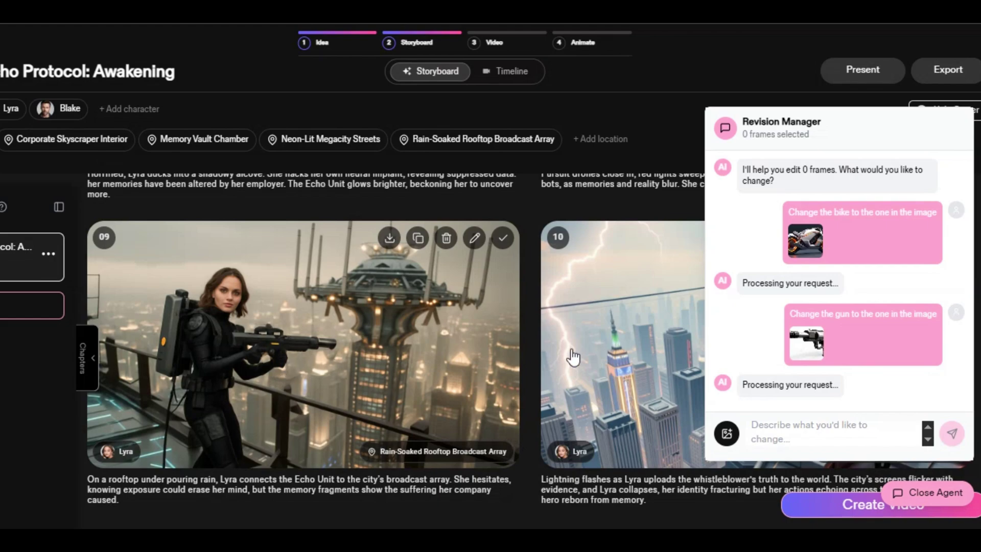
# - Have the AI agent replace frame 01's background with the pasted neon city reference image
pyautogui.scroll(15, 314, 411)
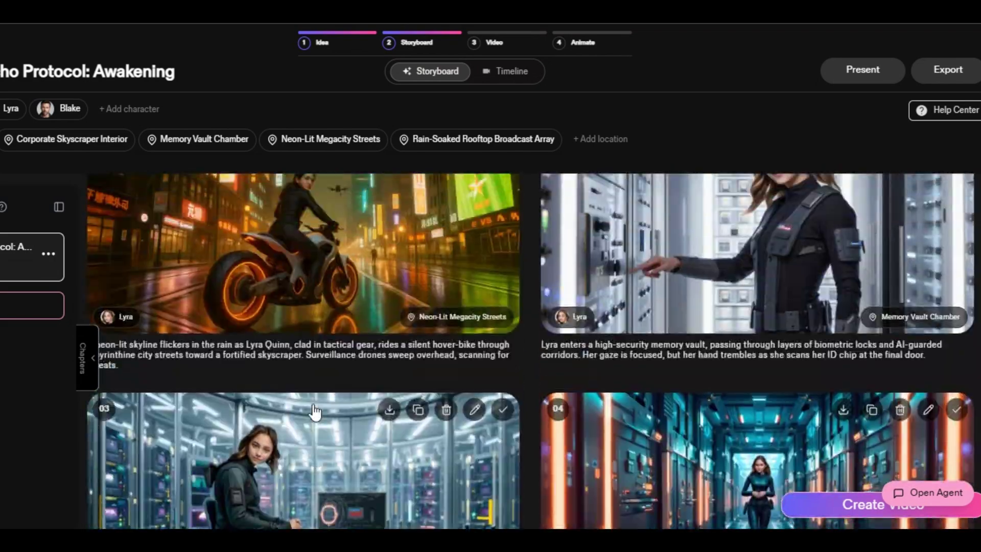
pyautogui.scroll(2, 314, 411)
pyautogui.click(504, 199)
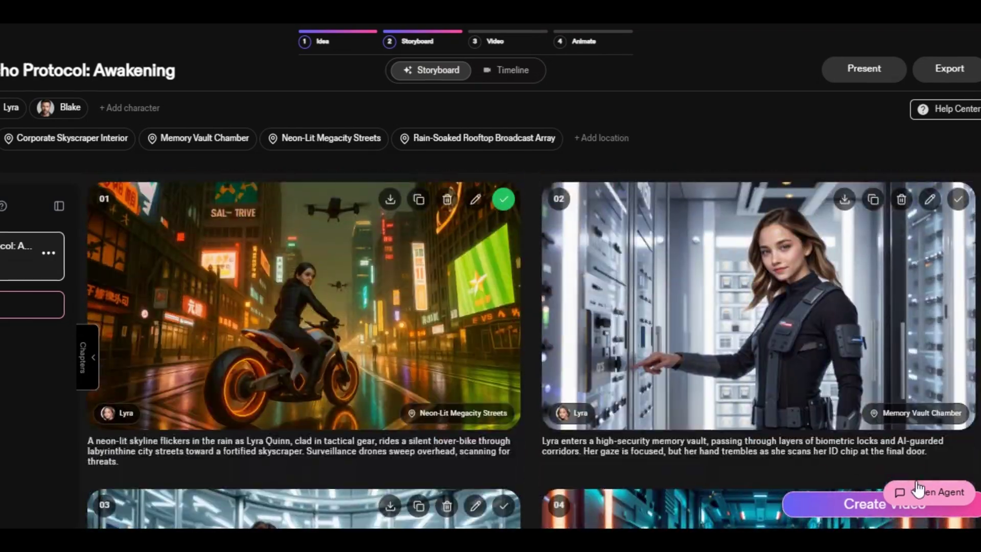
pyautogui.click(927, 492)
pyautogui.click(796, 432)
pyautogui.write('Change the background to the one in the image')
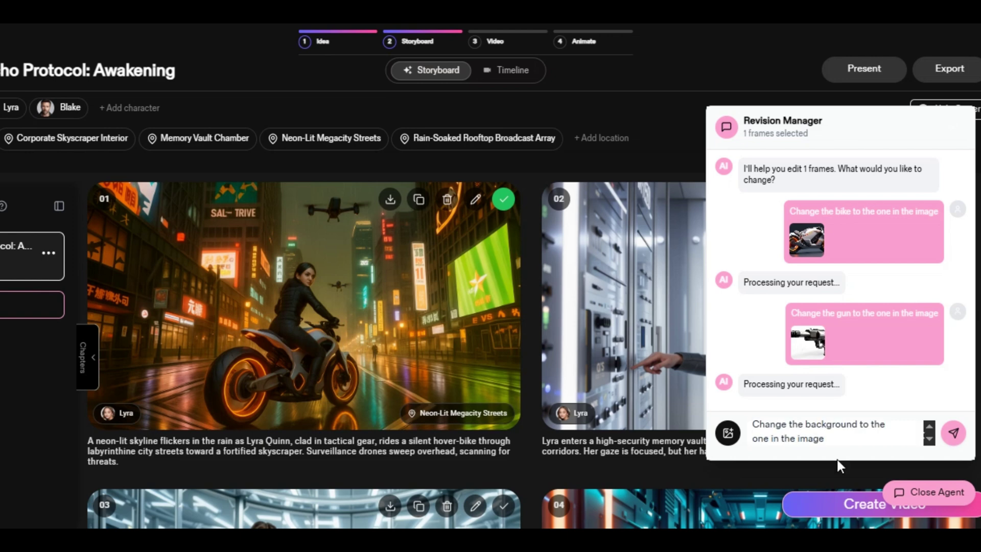
pyautogui.hotkey('ctrl', 'v')
pyautogui.click(950, 439)
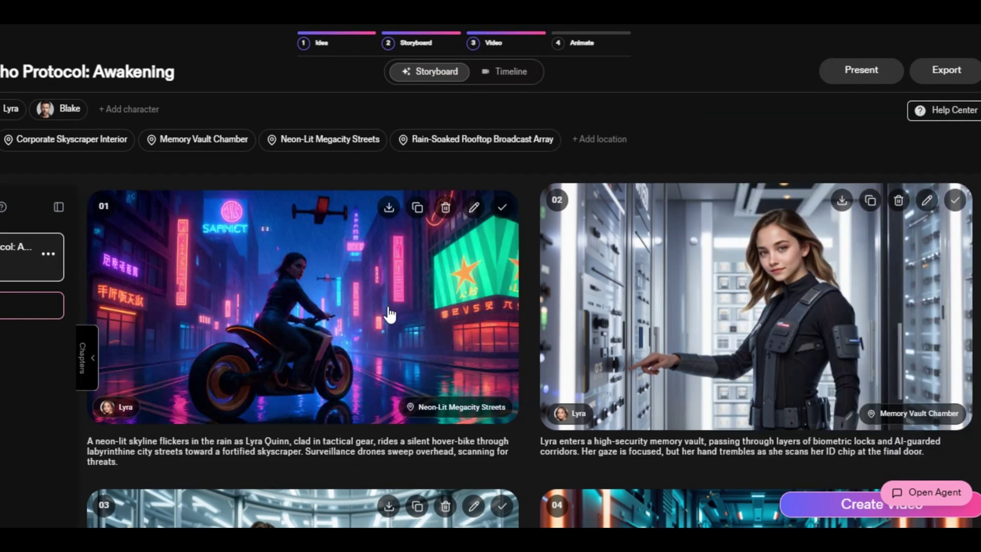
pyautogui.scroll(-5, 339, 394)
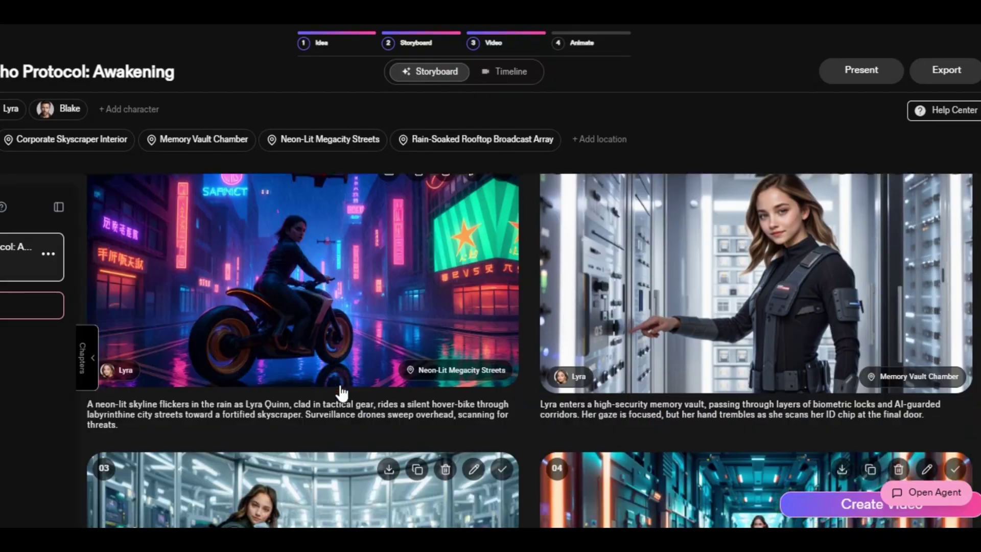
pyautogui.scroll(5, 339, 393)
pyautogui.hotkey('ctrl', '-')
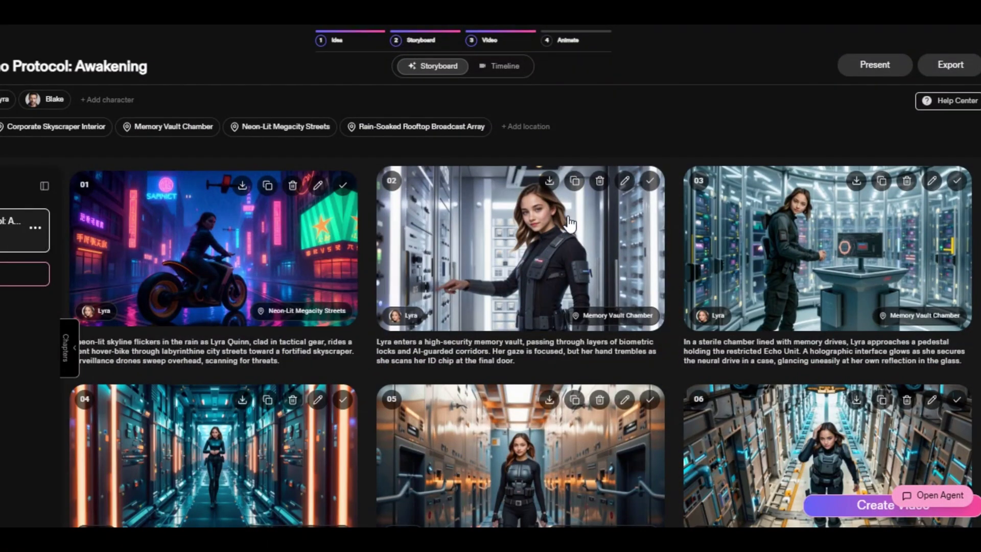
pyautogui.click(624, 182)
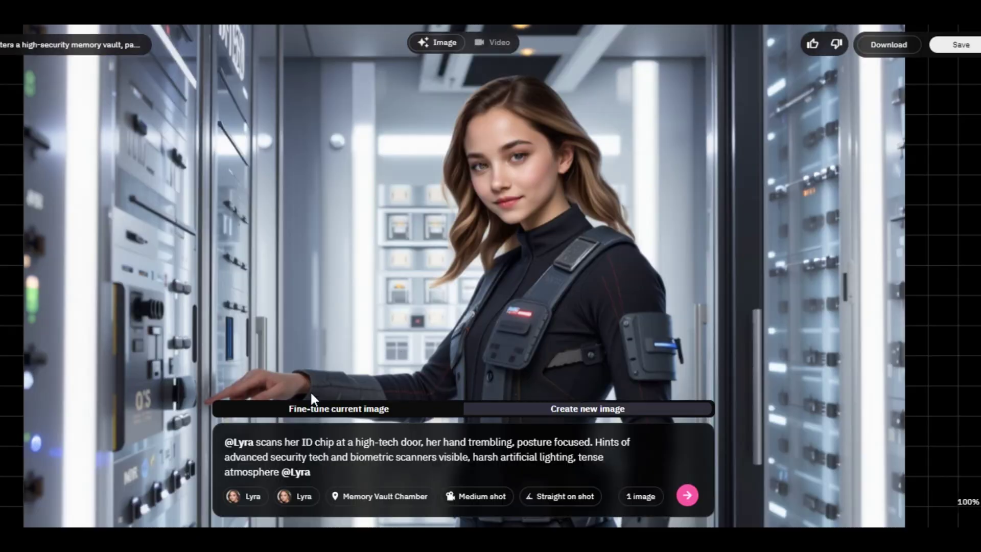
pyautogui.click(334, 408)
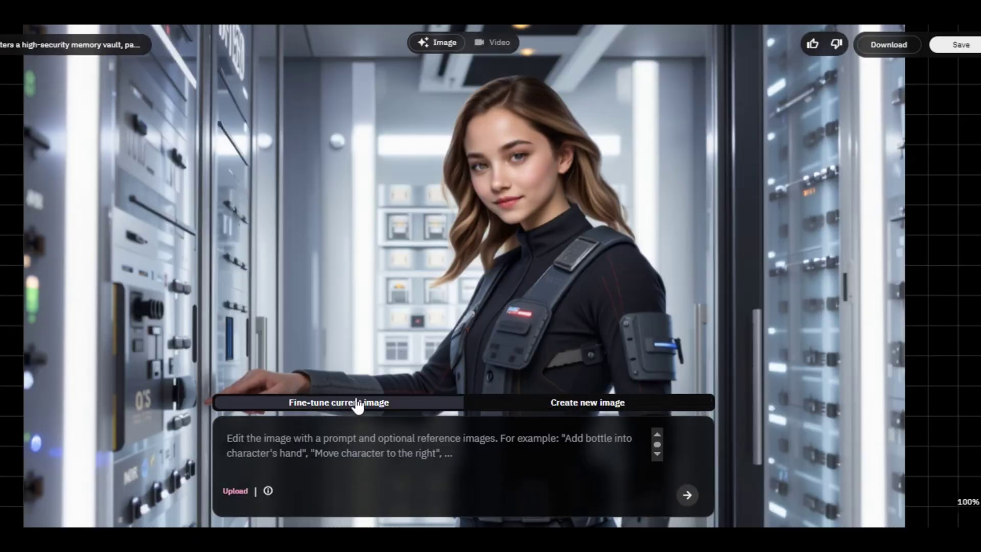
pyautogui.click(544, 409)
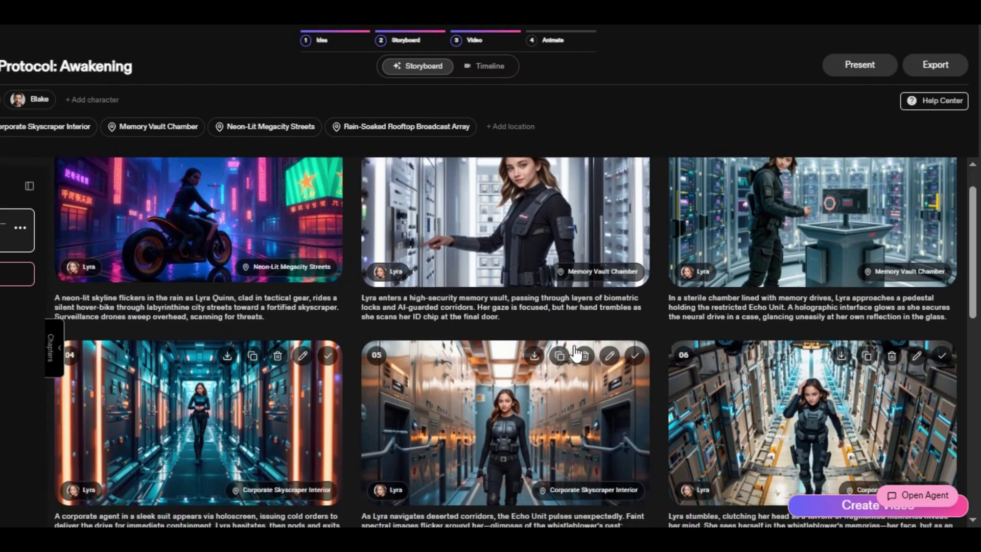
# - Send the storyboard frames to the timeline and play the trailer preview, pausing at 0:49
pyautogui.scroll(-1, 562, 439)
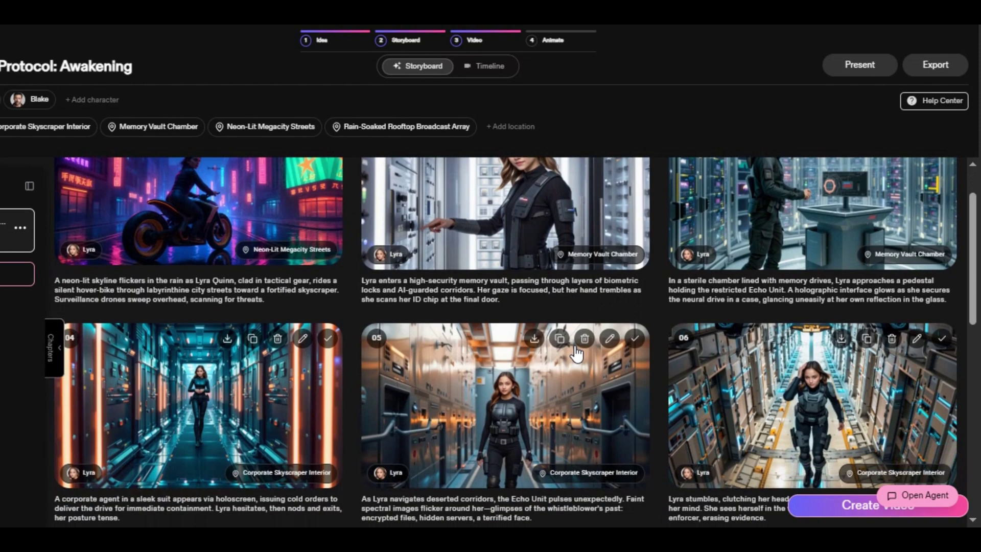
pyautogui.scroll(2, 562, 439)
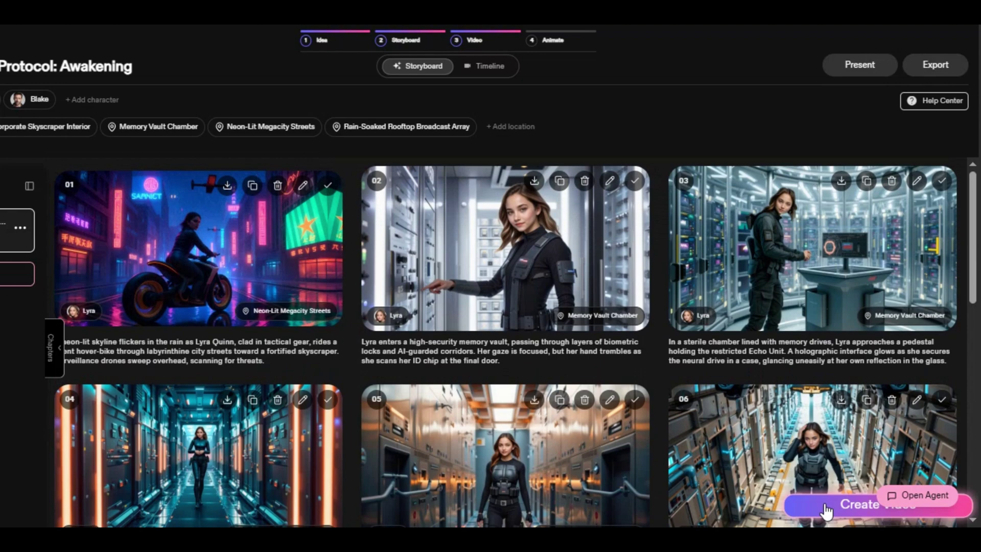
pyautogui.click(825, 506)
pyautogui.click(422, 409)
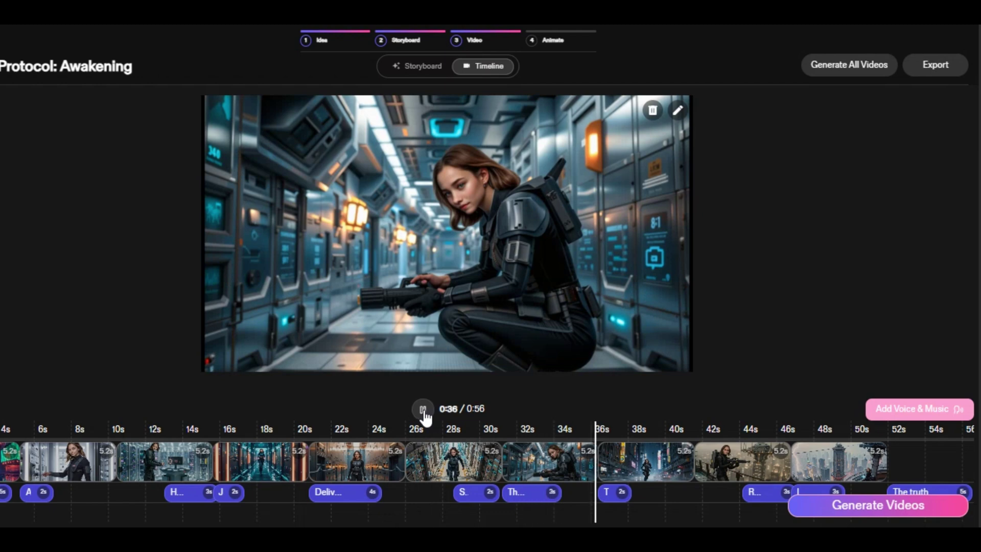
pyautogui.click(424, 410)
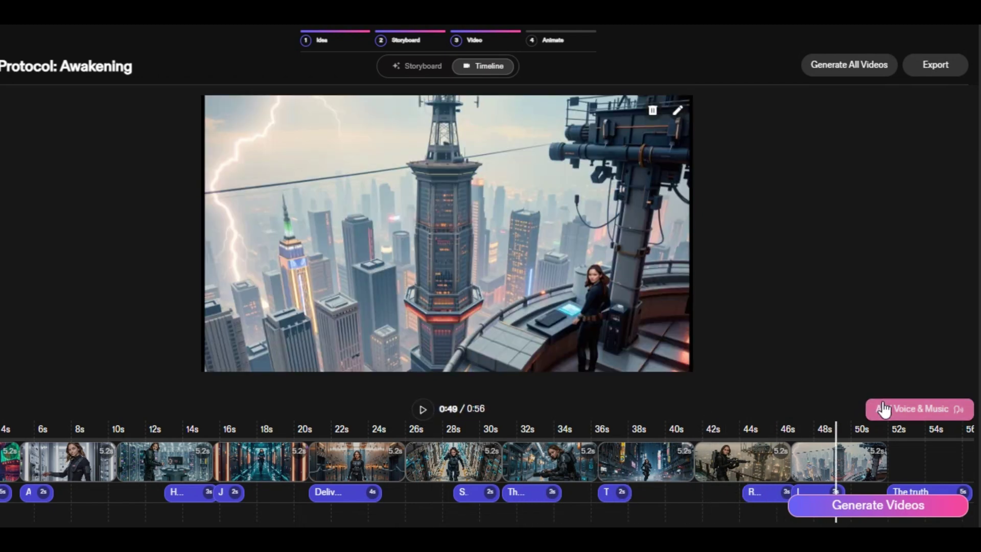
# - Open Add Voice & Music, browse the speaker and voice lists, then switch to Upload Audio
pyautogui.click(911, 410)
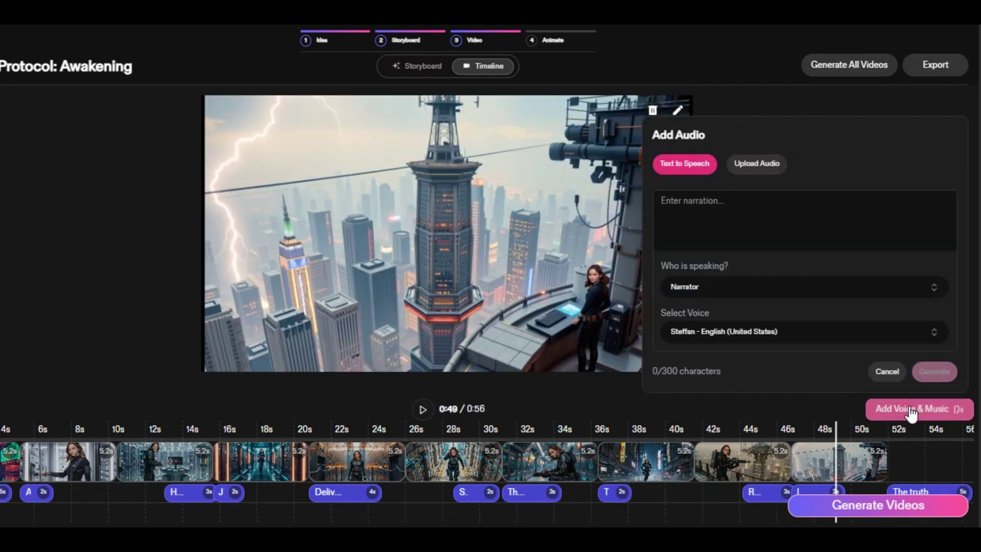
pyautogui.click(678, 207)
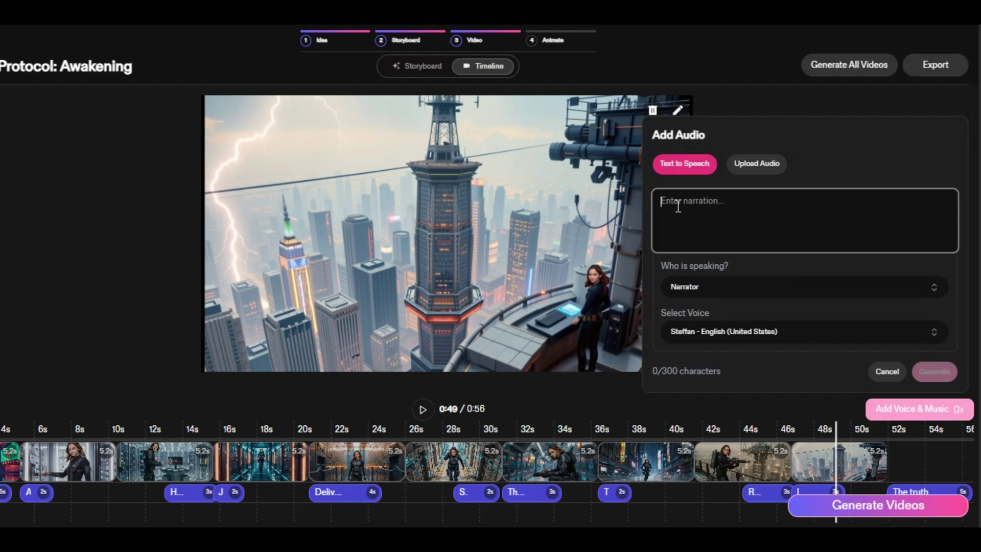
pyautogui.click(808, 290)
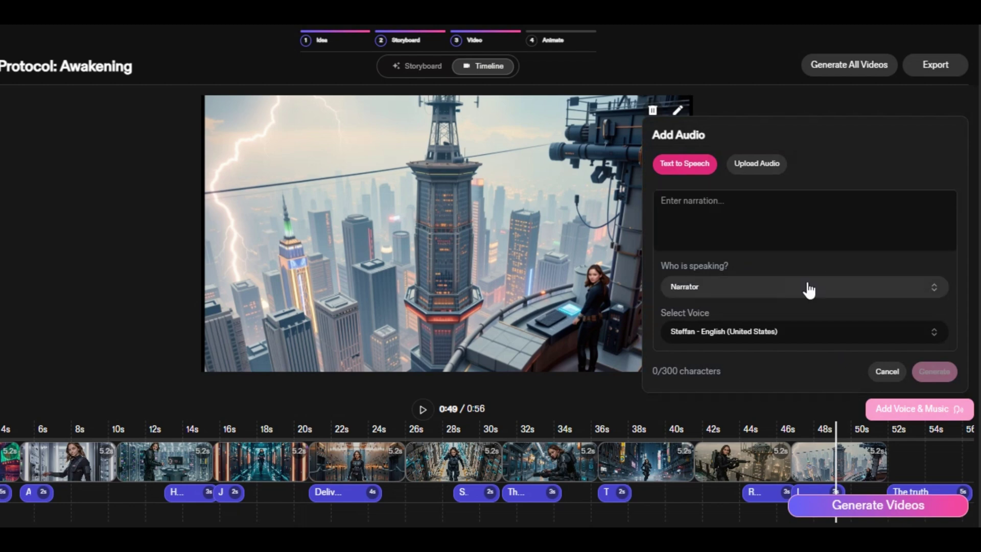
pyautogui.click(809, 290)
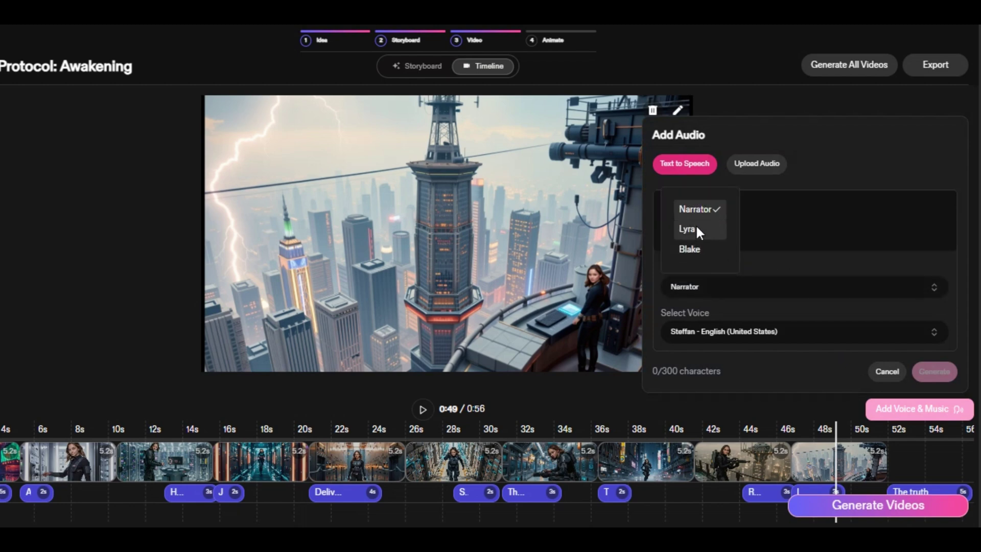
pyautogui.scroll(-1, 814, 331)
pyautogui.click(814, 332)
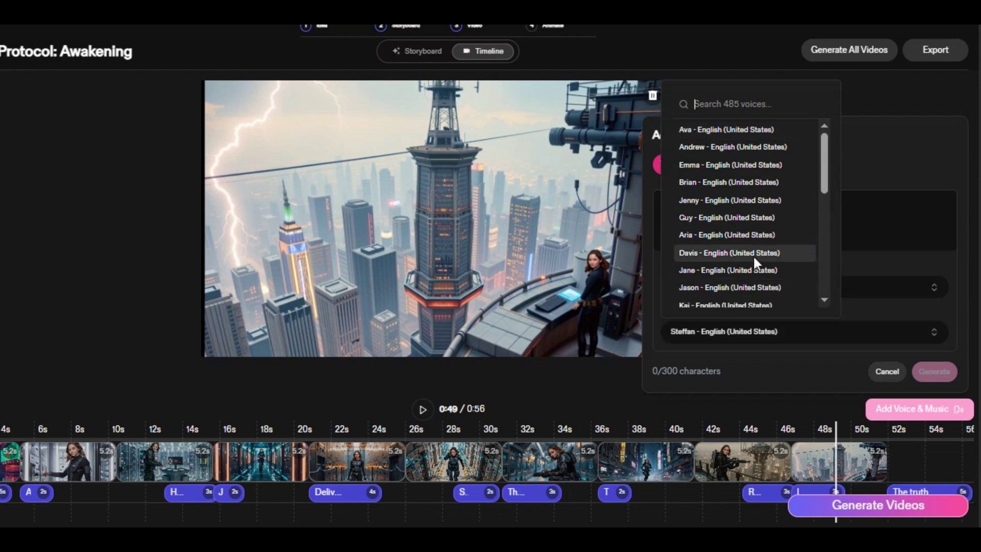
pyautogui.scroll(-4, 753, 257)
pyautogui.press('Escape')
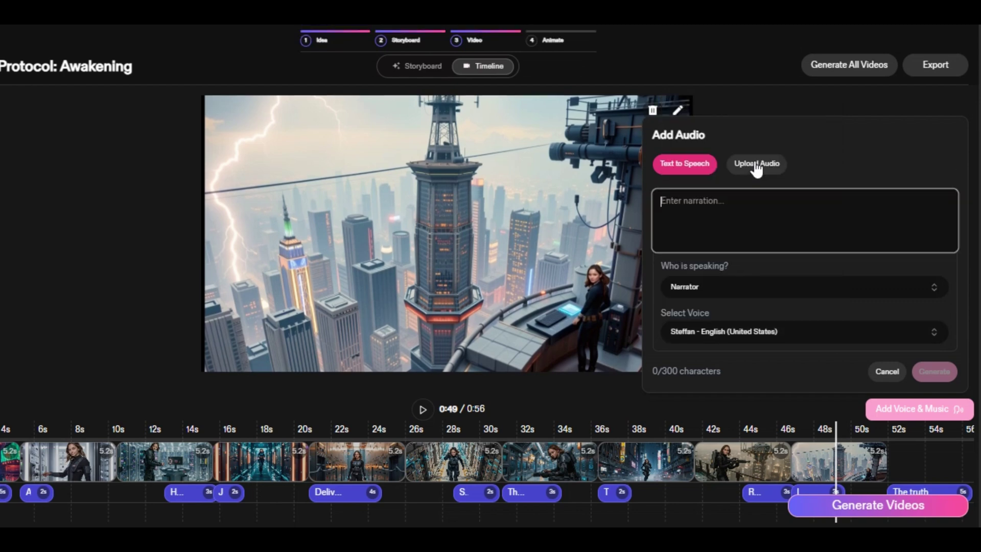
pyautogui.click(756, 164)
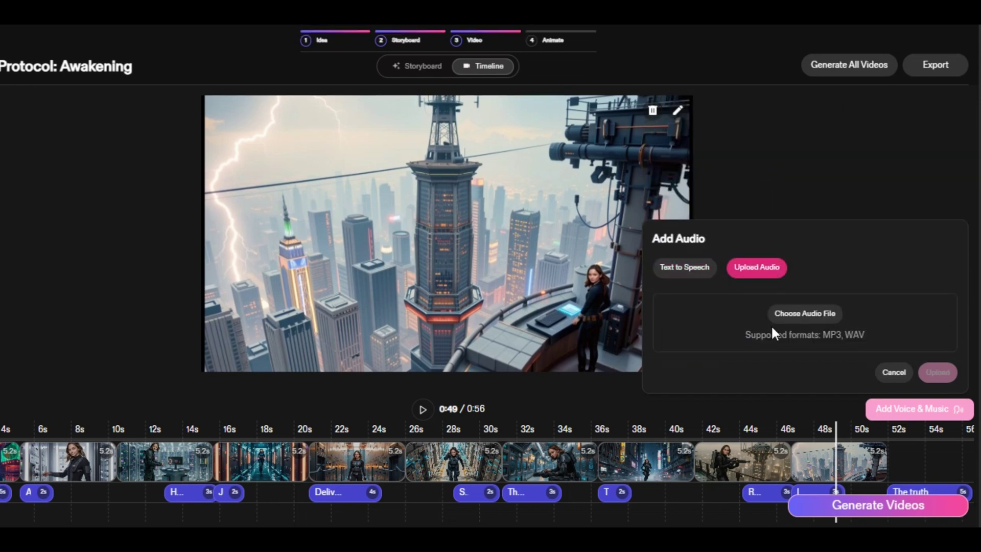